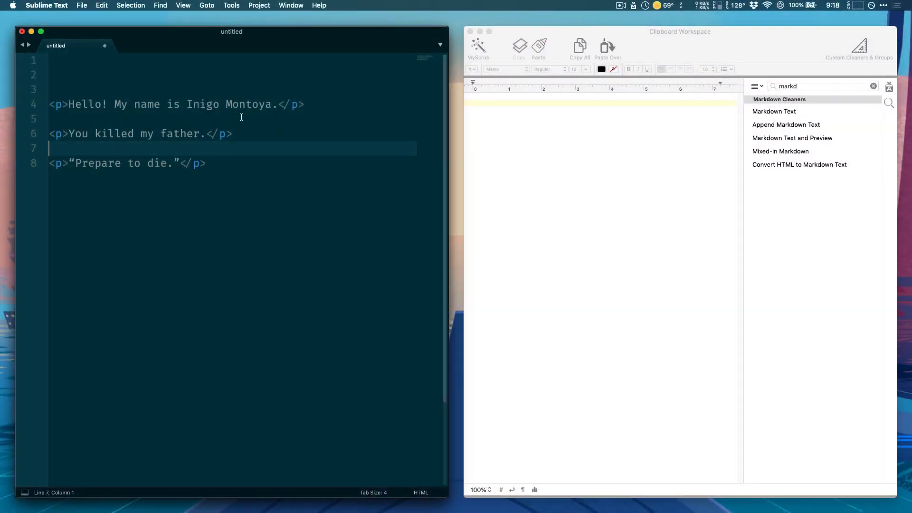
# - Copy the three HTML paragraphs into the TextSoap clipboard workspace and apply Convert HTML to Markdown Text to them
pyautogui.moveTo(230, 169); pyautogui.dragTo(37, 101)
pyautogui.press('super+c')
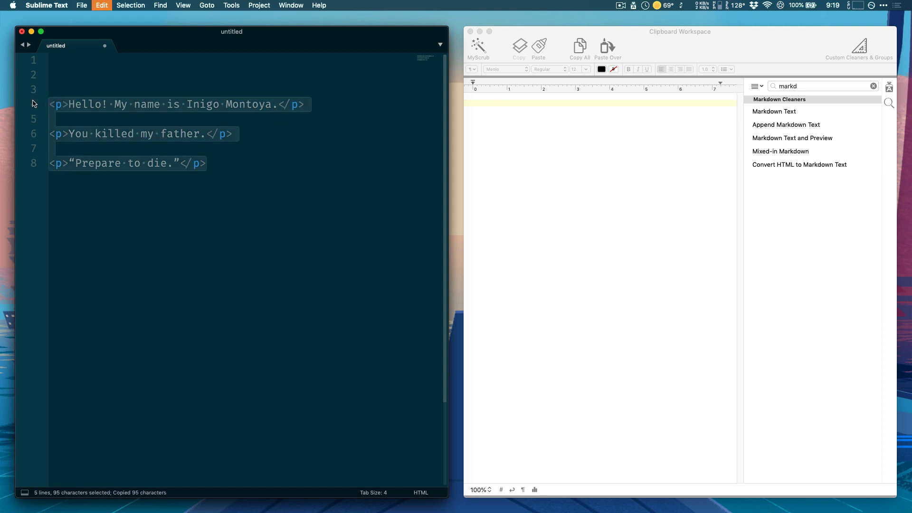
pyautogui.click(534, 141)
pyautogui.press('super+v')
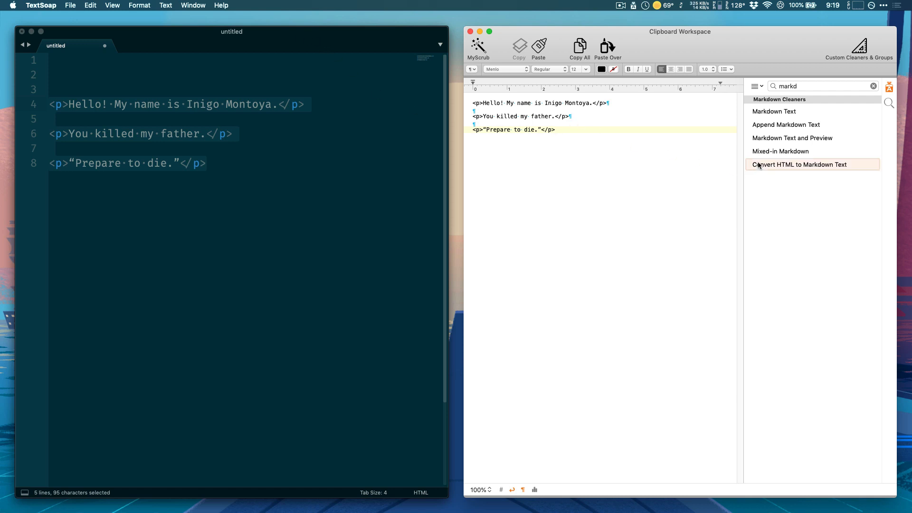
pyautogui.press('super+a')
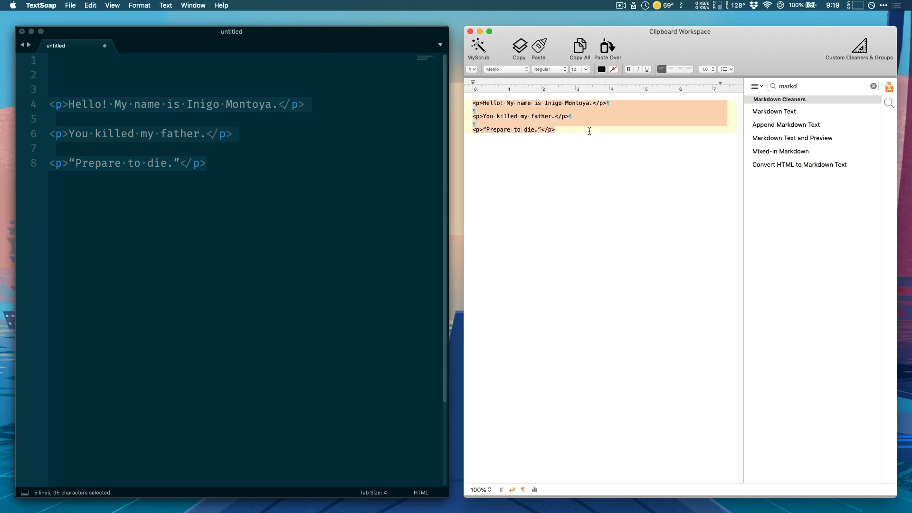
pyautogui.click(772, 167)
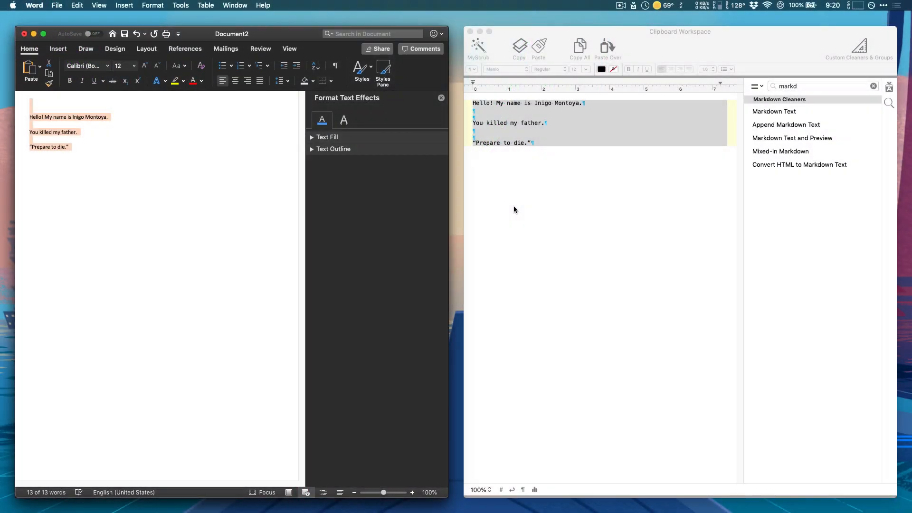
# - Replace the TextSoap workspace content with the whole Word document's text and apply Convert HTML to Markdown Text
pyautogui.click(84, 142)
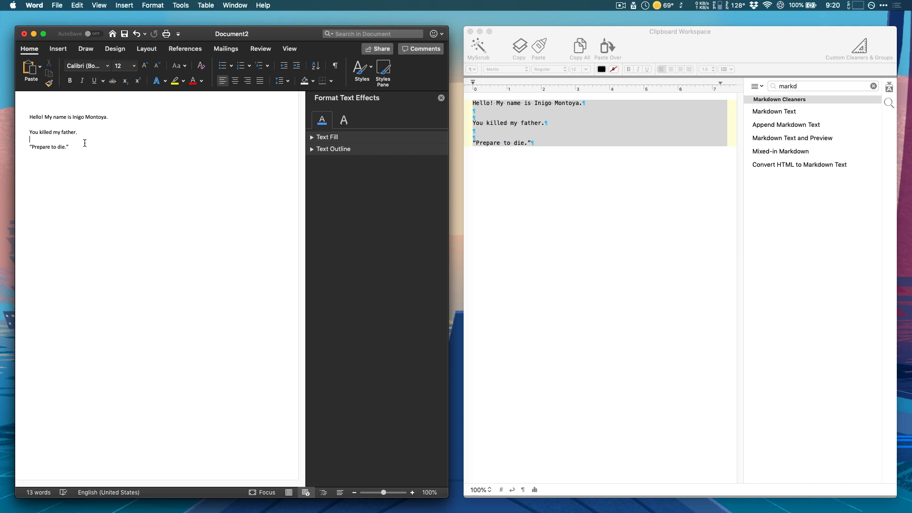
pyautogui.press('super+a')
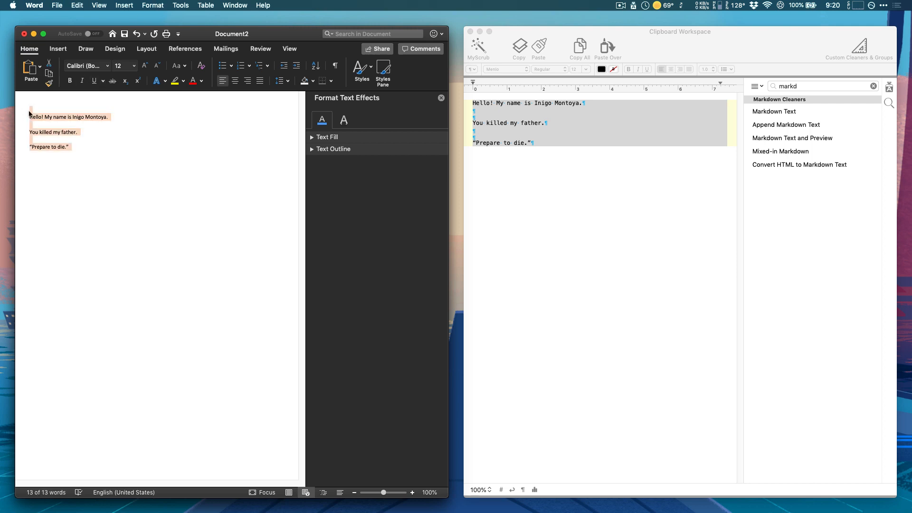
pyautogui.click(507, 179)
pyautogui.press('super+v')
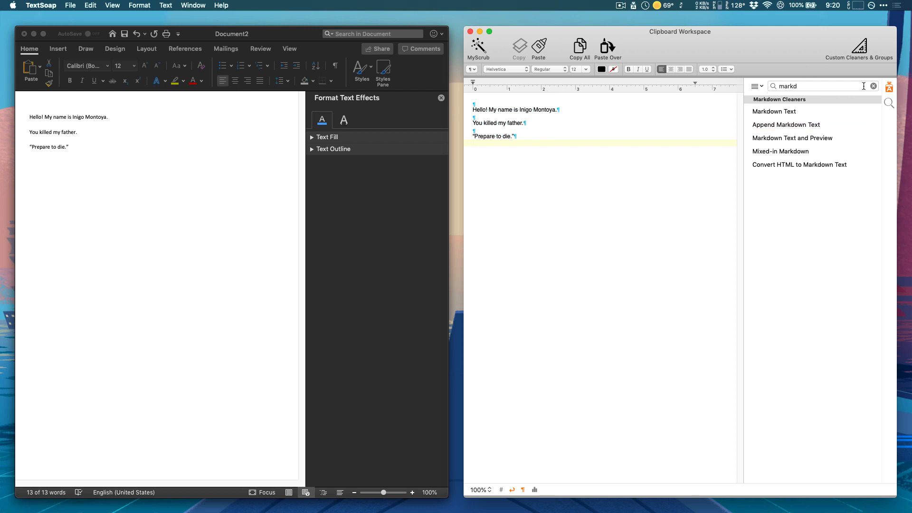
pyautogui.press('super+a')
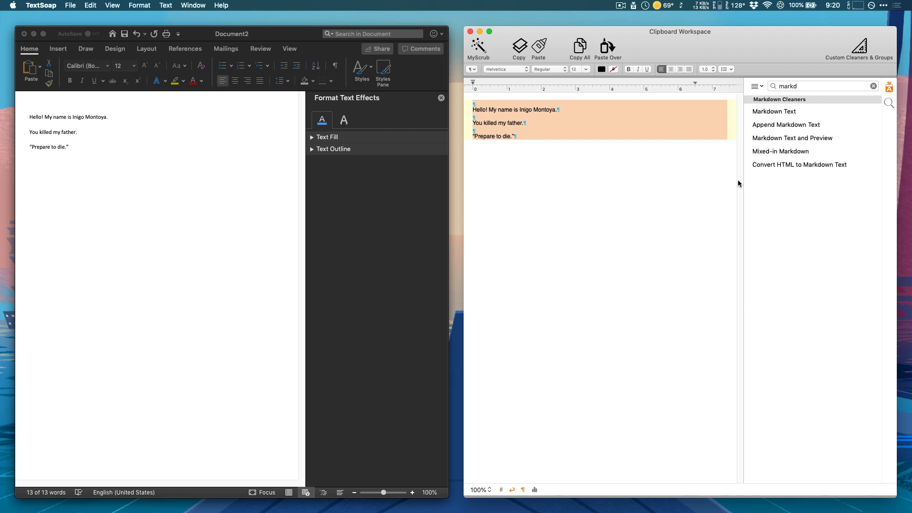
pyautogui.click(771, 164)
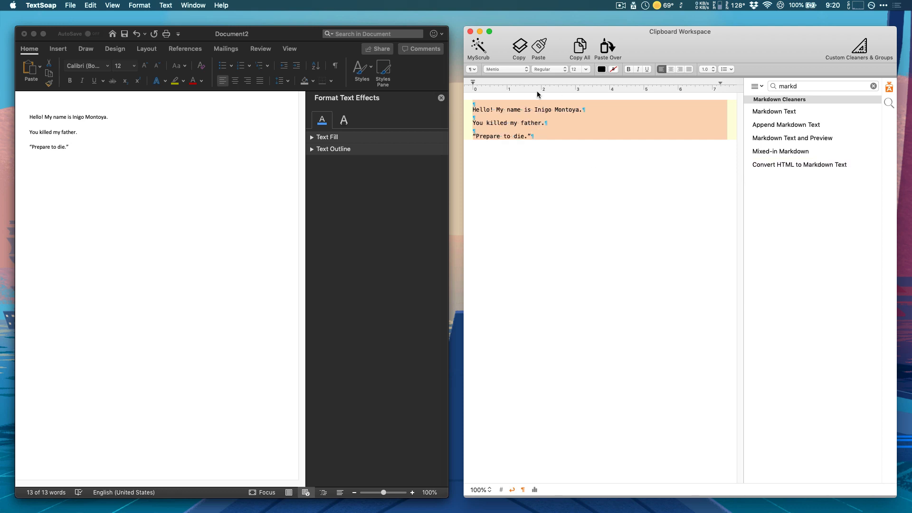
# - Turn the workspace text into HTML paragraphs with Markdown Text, and convert it back with Convert HTML to Markdown Text
pyautogui.click(769, 112)
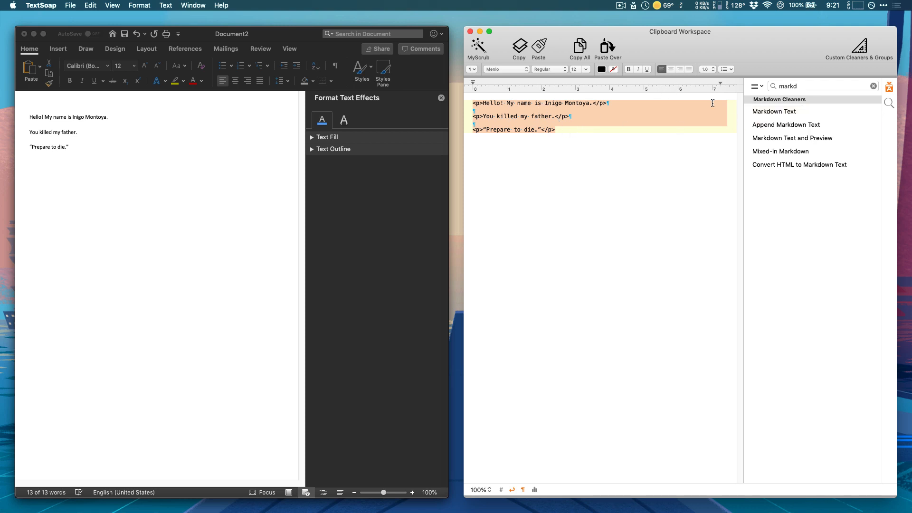
pyautogui.click(798, 166)
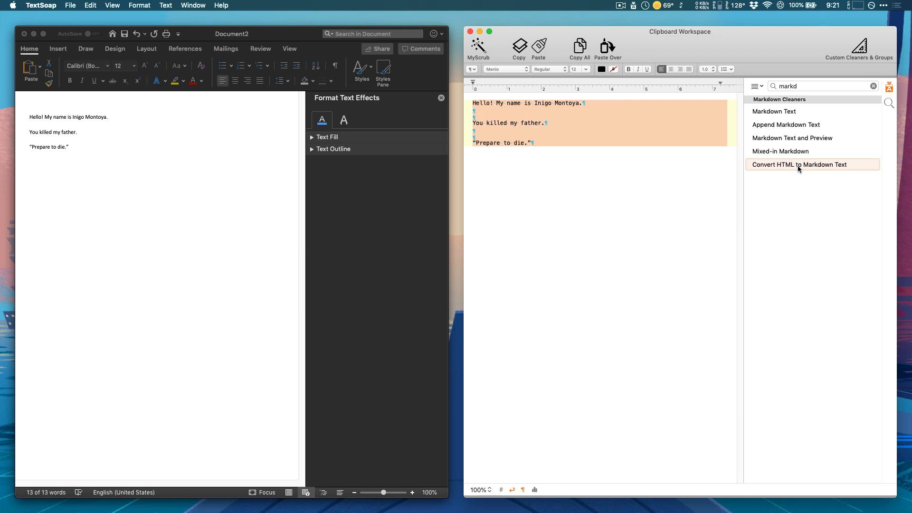
# - Preview the rendered text and its HTML source with Markdown Text and Preview
pyautogui.click(783, 139)
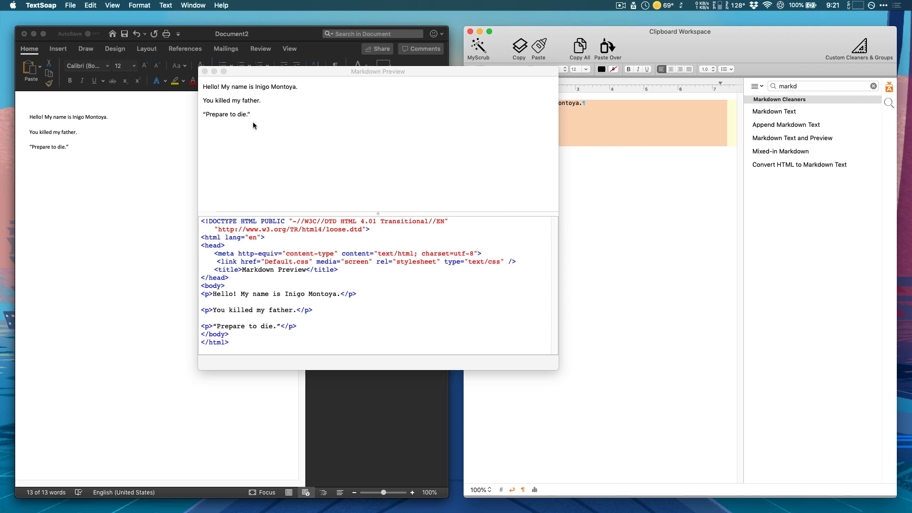
pyautogui.click(207, 88)
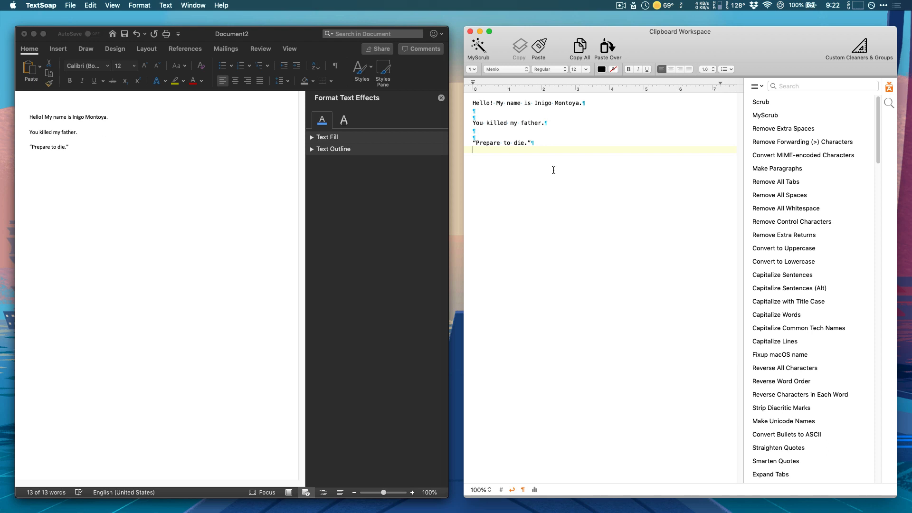
pyautogui.click(528, 144)
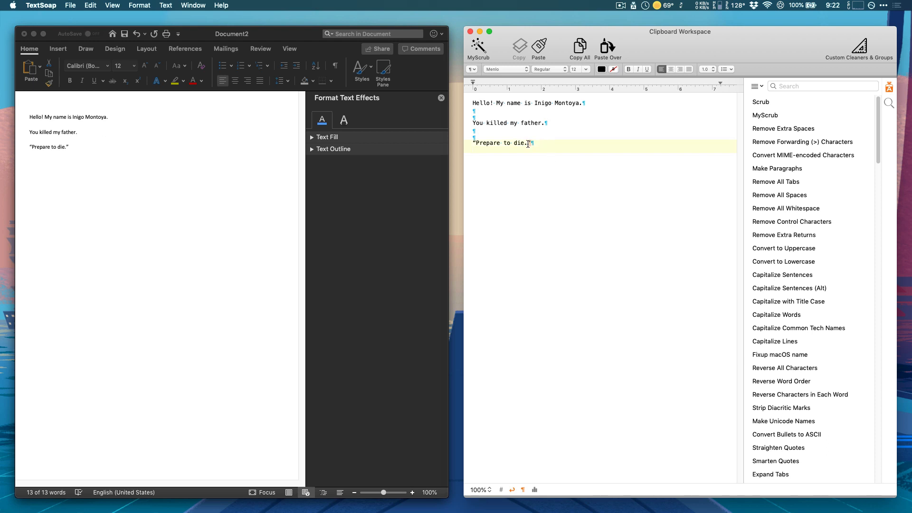
pyautogui.write('.')
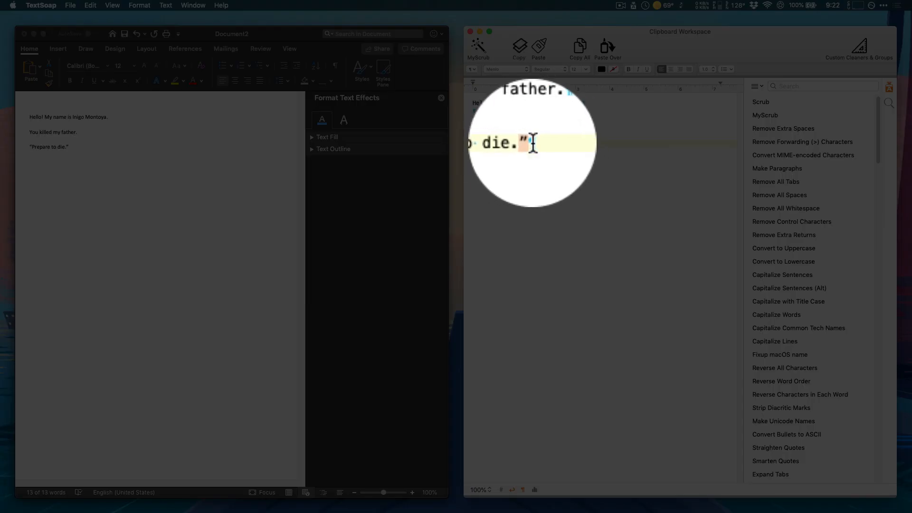
pyautogui.click(538, 141)
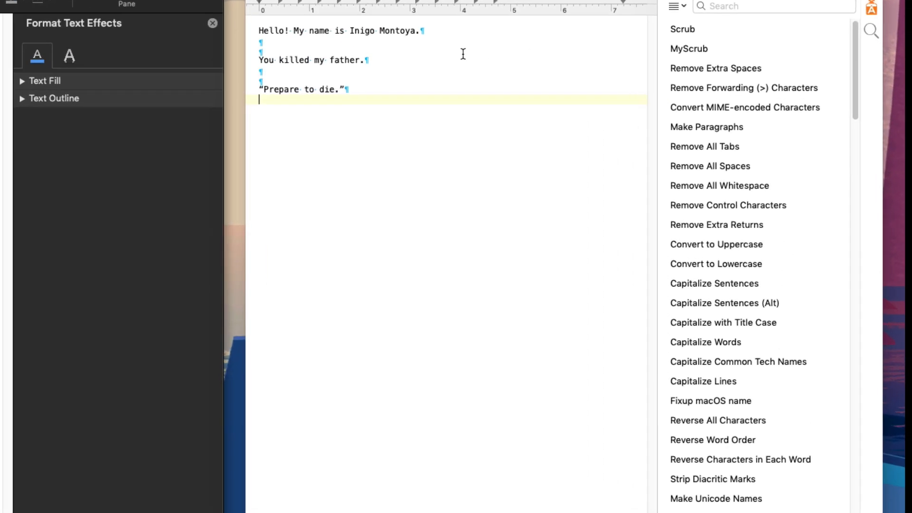
pyautogui.press('BackSpace')
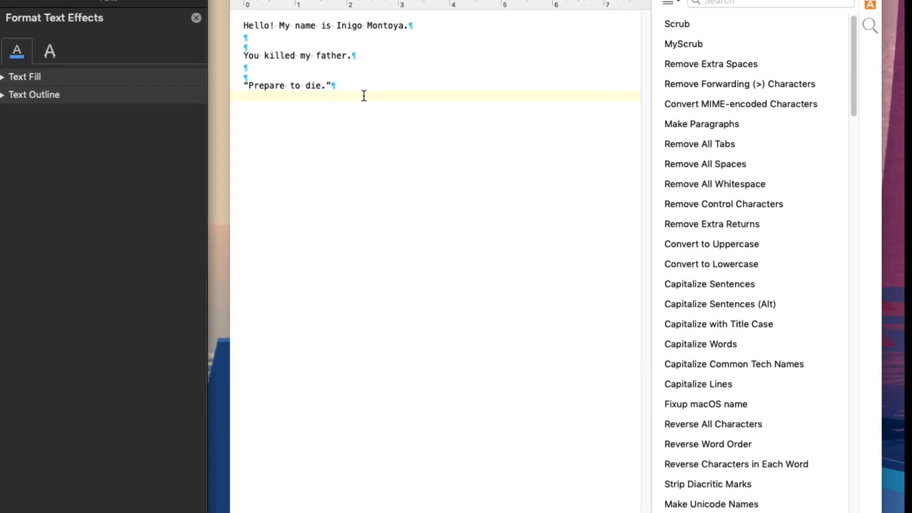
# - Search the cleaners for "quote" and apply Straighten Quotes to only the closing period and quotation mark of "Prepare to die."
pyautogui.moveTo(335, 85); pyautogui.dragTo(322, 85)
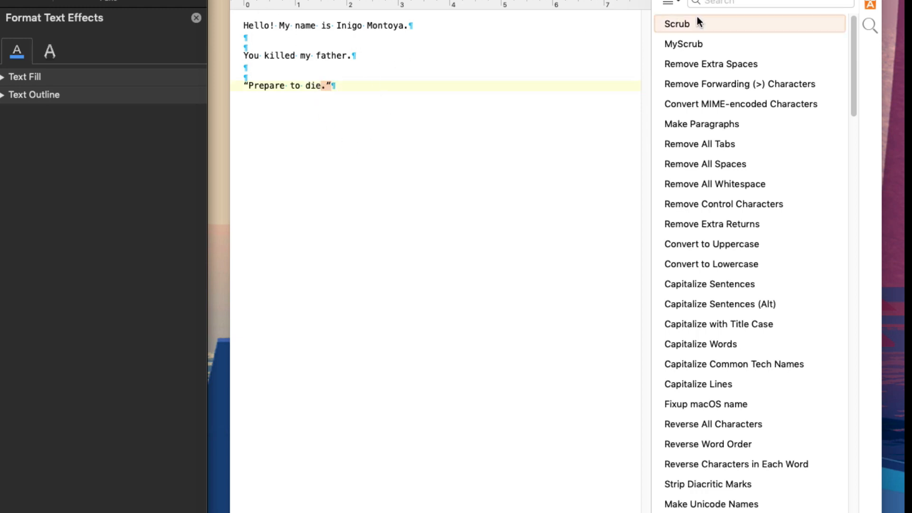
pyautogui.click(726, 3)
pyautogui.write('quote')
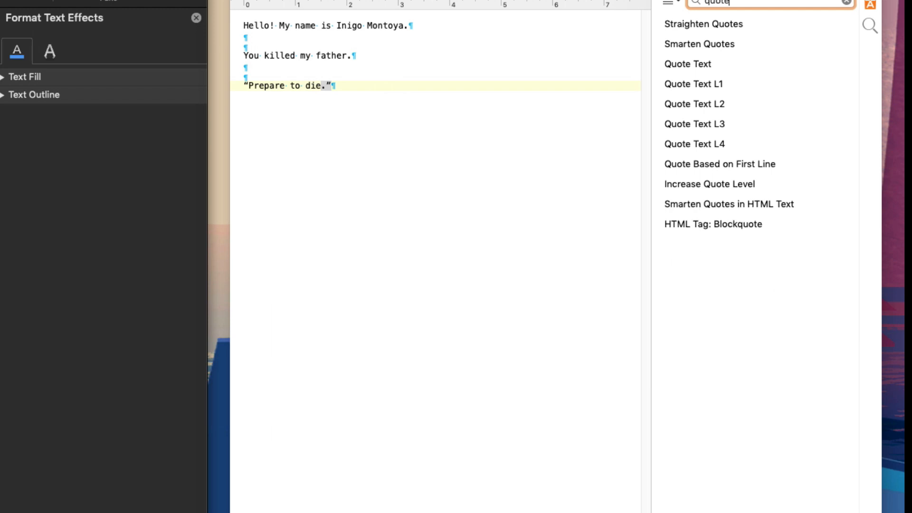
pyautogui.click(708, 26)
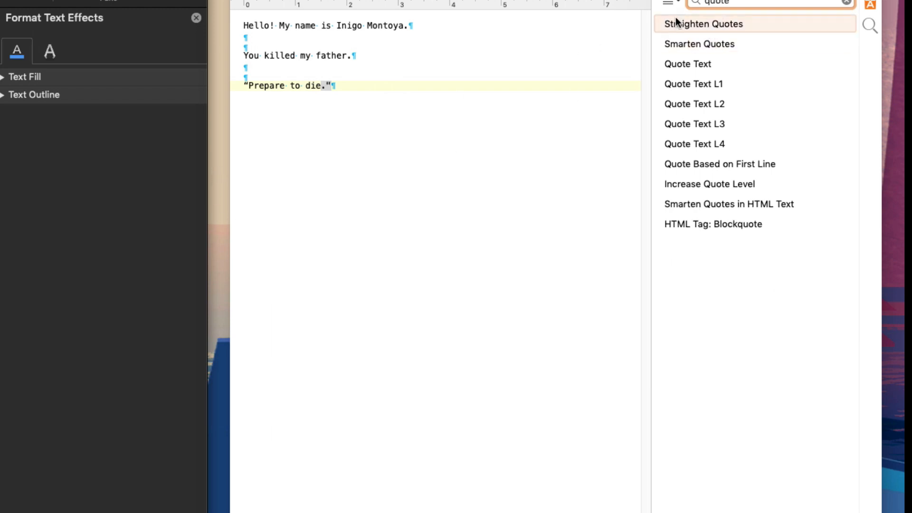
# - Apply Straighten Quotes to the entire workspace text
pyautogui.click(552, 82)
pyautogui.press('super+a')
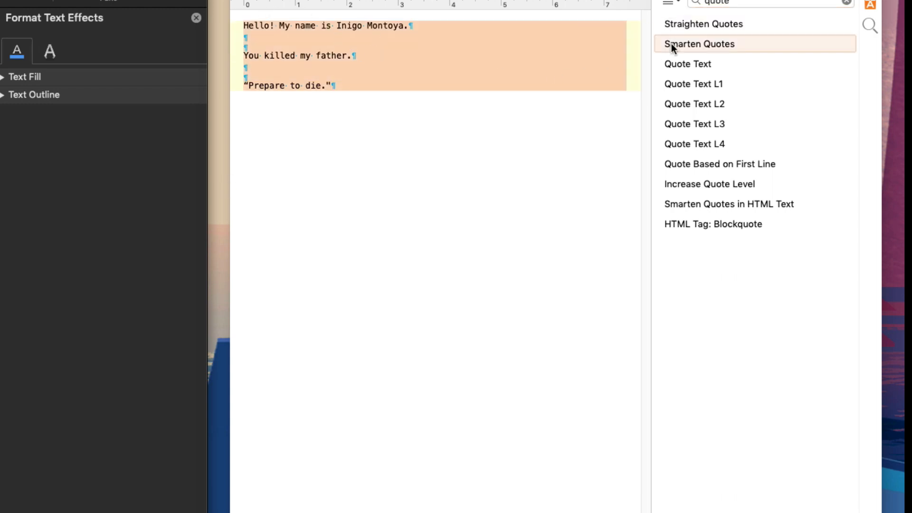
pyautogui.click(690, 24)
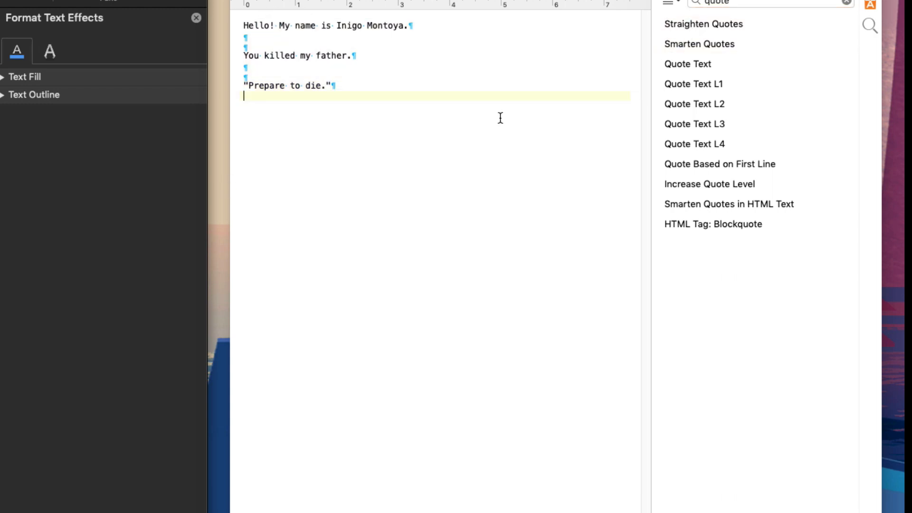
pyautogui.click(343, 85)
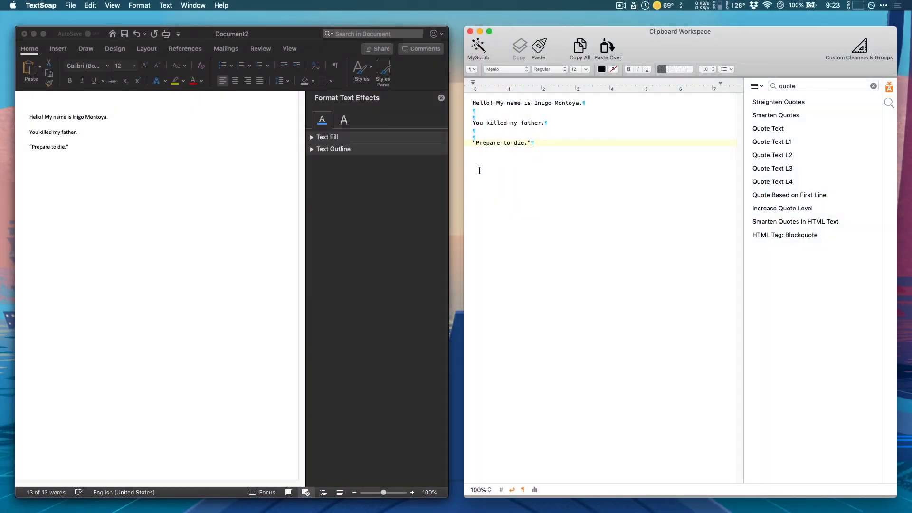
# - Switch to Sublime Text and add the straight-quoted line "sdlfkjasdflkj" below the last HTML paragraph, leaving a blank line between, and select it
pyautogui.hotkey('ctrl', 'Up')
pyautogui.click(204, 163)
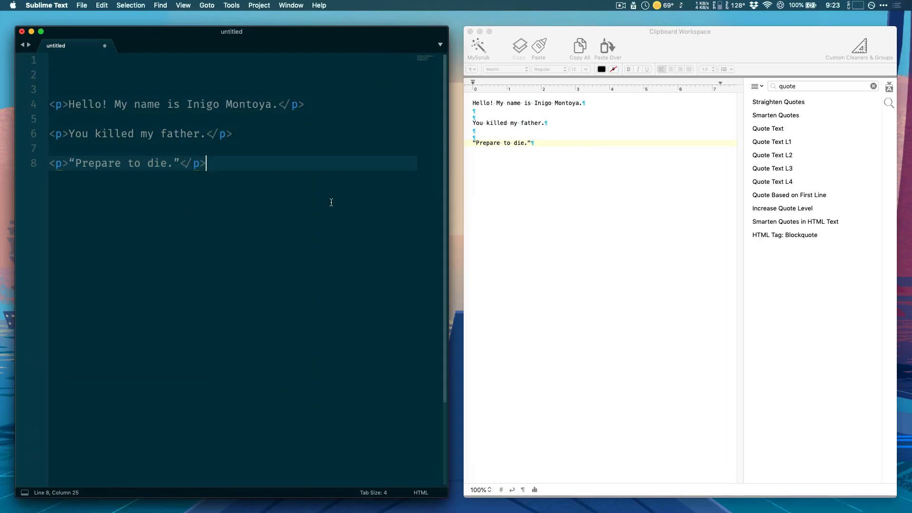
pyautogui.press('Return')
pyautogui.press('Return')
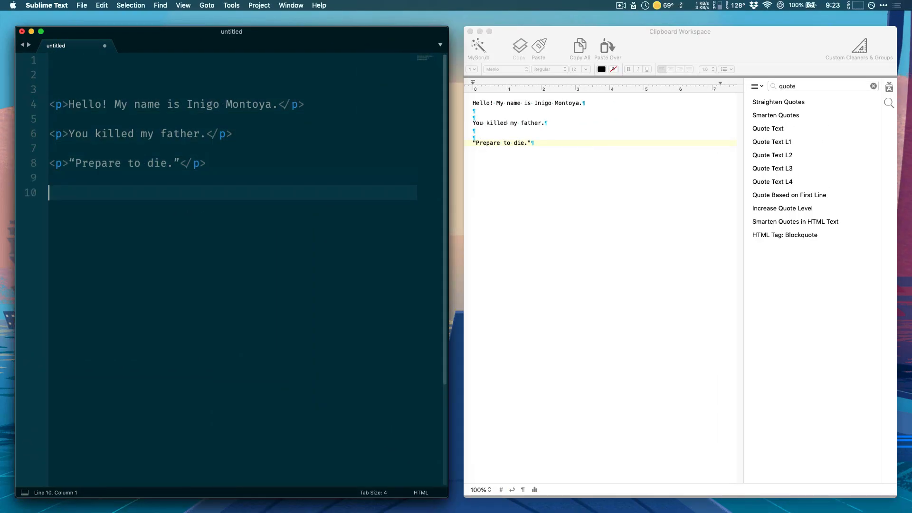
pyautogui.write('"sdlfkjasdflkj')
pyautogui.press('Right')
pyautogui.press('super+shift+Left')
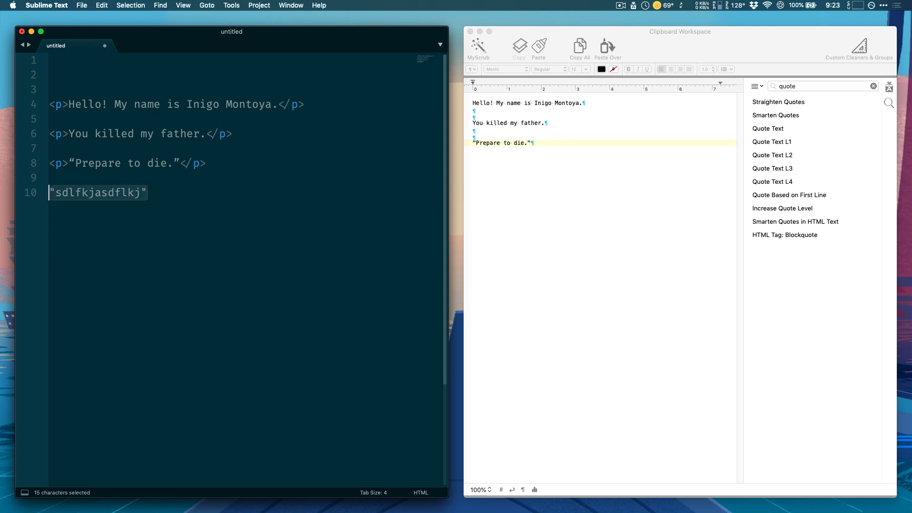
# - Replace all the TextSoap workspace text with the copied "sdlfkjasdflkj" line and apply Smarten Quotes
pyautogui.press('super+c')
pyautogui.click(553, 184)
pyautogui.press('super+a')
pyautogui.press('super+v')
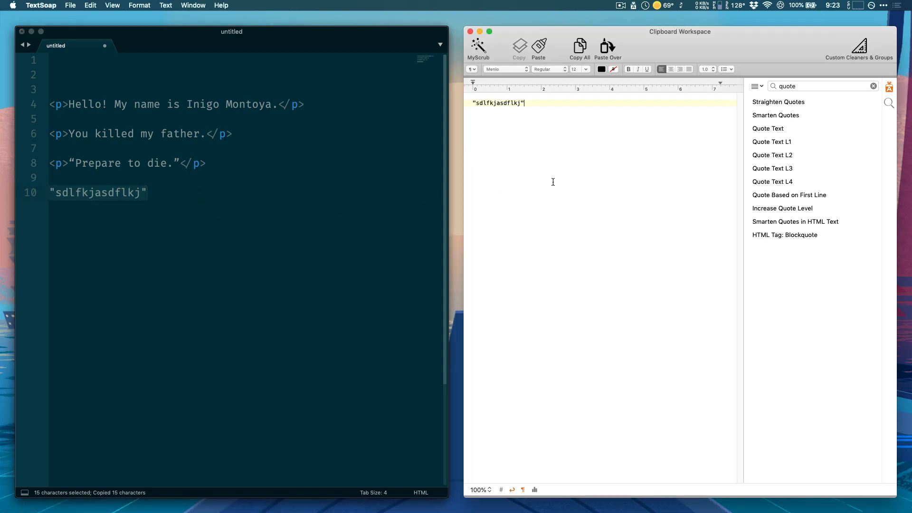
pyautogui.click(784, 114)
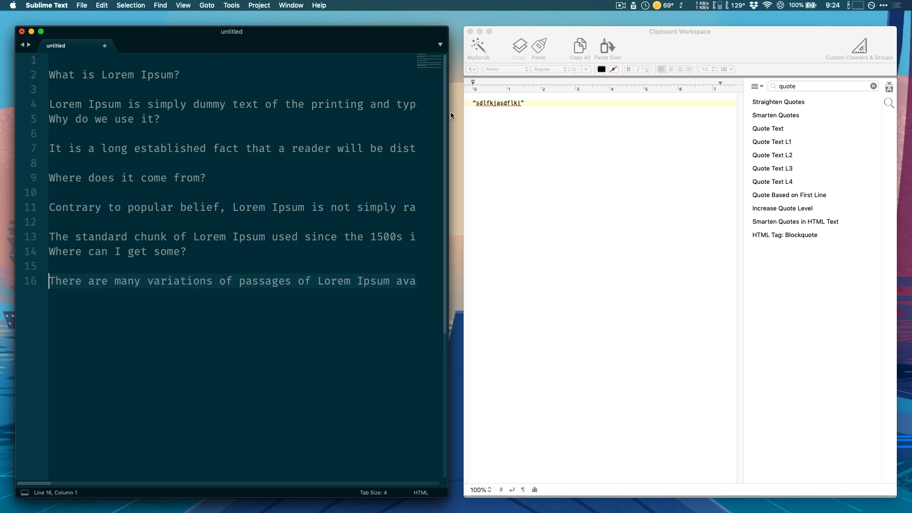
# - Widen the Sublime Text window and examine how far the long Lorem Ipsum lines run
pyautogui.moveTo(449, 114); pyautogui.dragTo(798, 104)
pyautogui.hscroll(20, 623, 146)
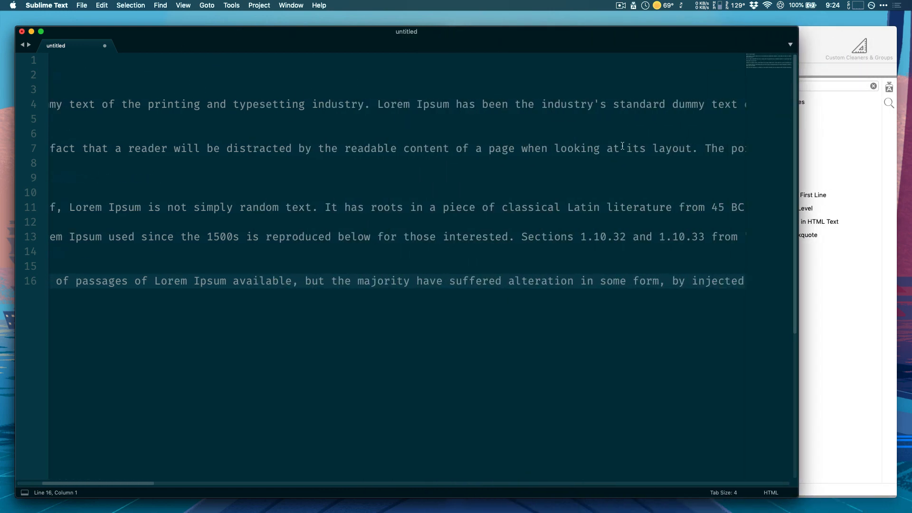
pyautogui.hscroll(10, 622, 146)
pyautogui.hscroll(-20, 622, 146)
pyautogui.hscroll(20, 622, 146)
pyautogui.hscroll(-20, 623, 145)
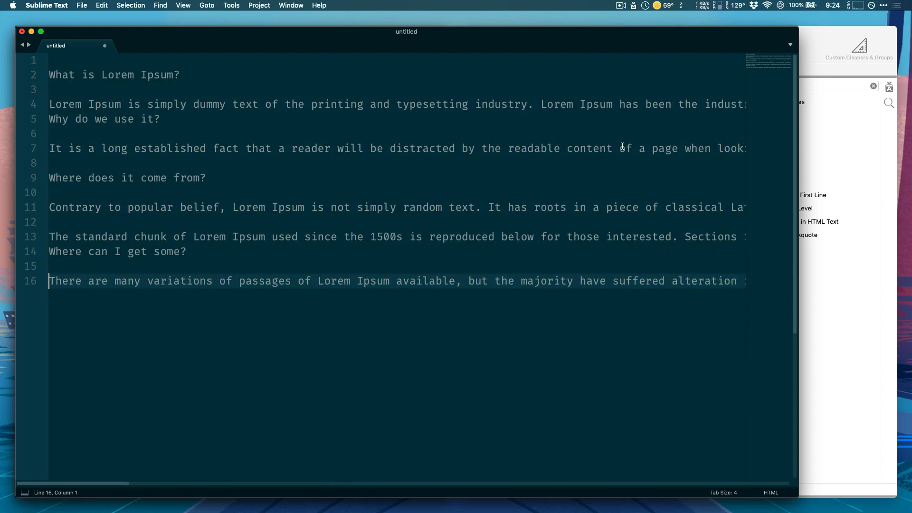
pyautogui.hscroll(20, 622, 146)
pyautogui.hscroll(-10, 622, 145)
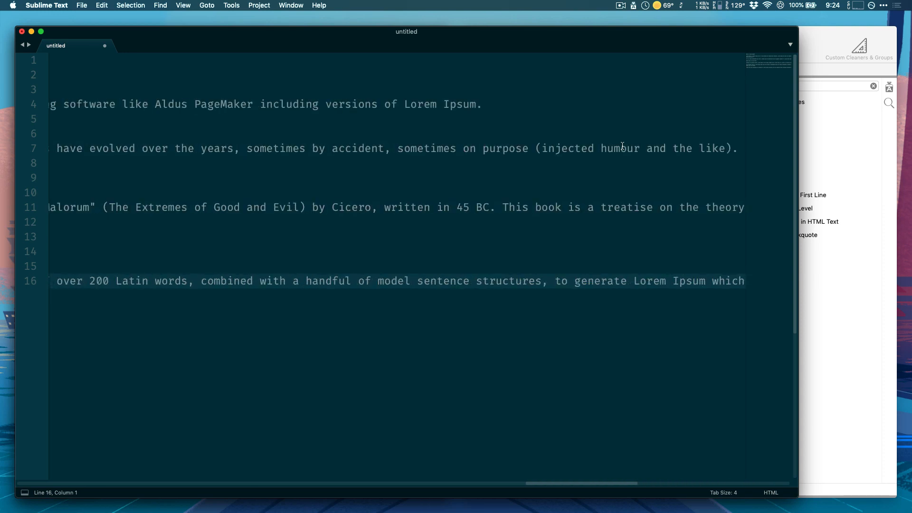
pyautogui.hscroll(-20, 622, 145)
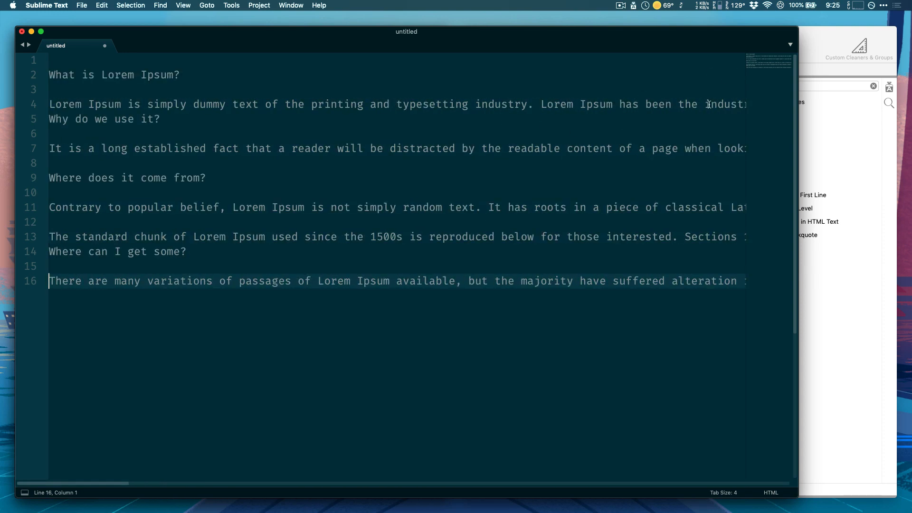
# - Insert hard line breaks in the first Lorem Ipsum paragraph before "industry's standard" and before "and scrambled"
pyautogui.click(706, 104)
pyautogui.press('Return')
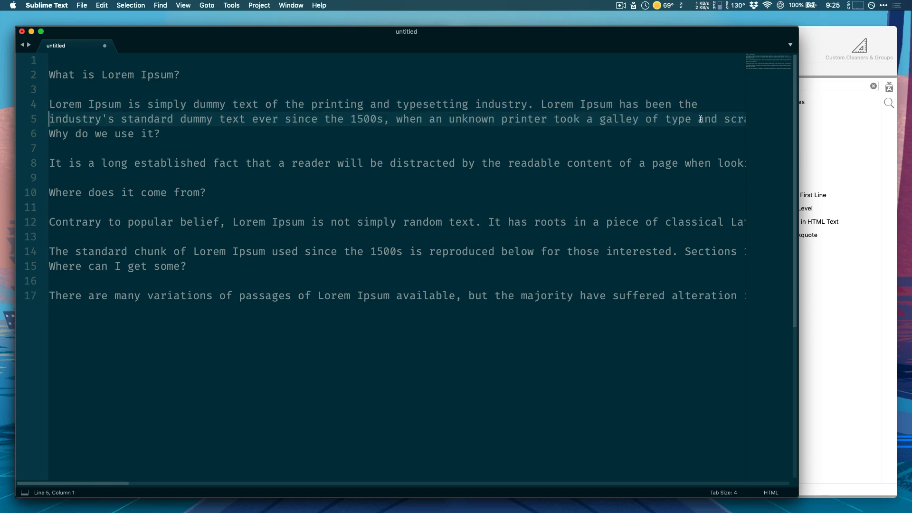
pyautogui.click(700, 119)
pyautogui.press('Return')
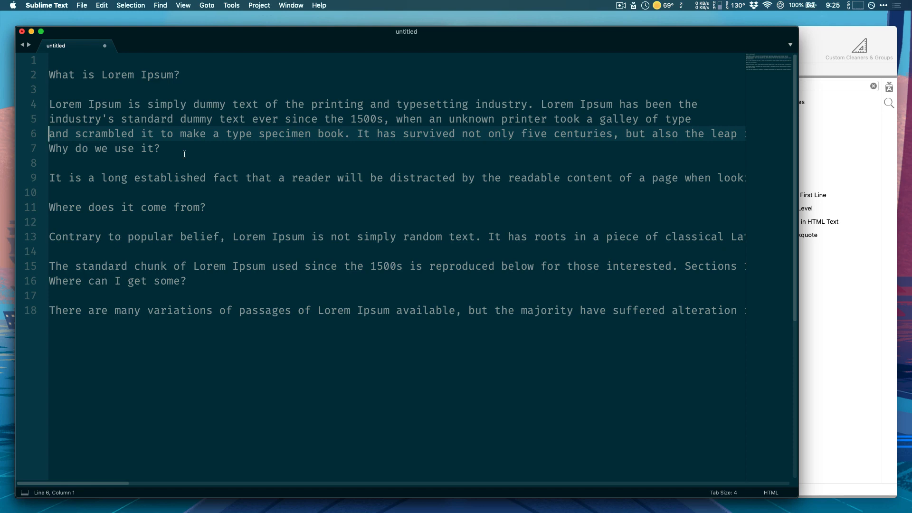
# - Copy all the Lorem Ipsum text from Sublime Text and paste it into the TextSoap Clipboard Workspace
pyautogui.press('super+a')
pyautogui.press('super+c')
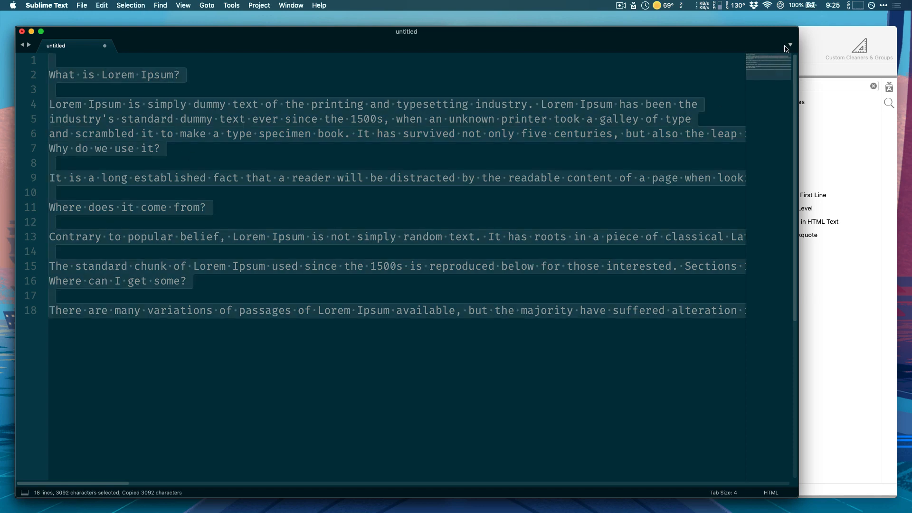
pyautogui.click(832, 35)
pyautogui.press('super+v')
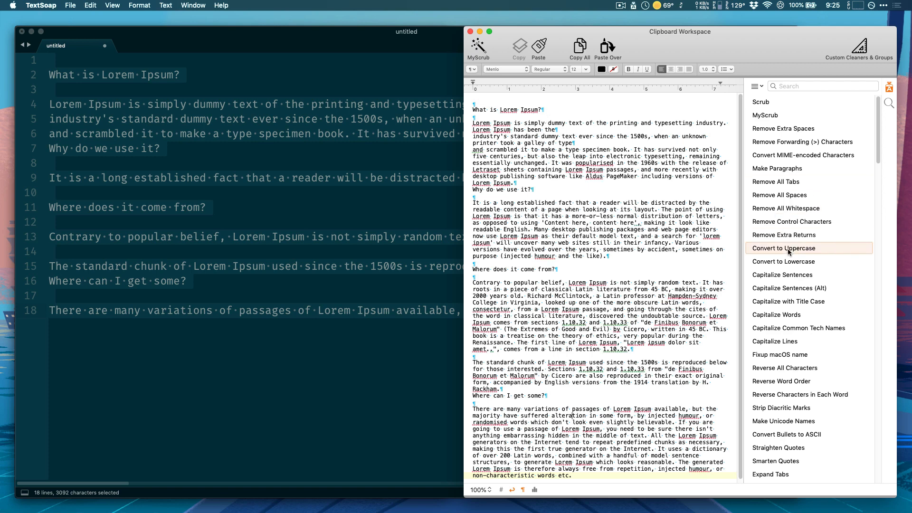
# - Check the long source lines in Sublime Text and apply the Wrap At 60 cleaner to the TextSoap workspace text
pyautogui.scroll(-5, 788, 252)
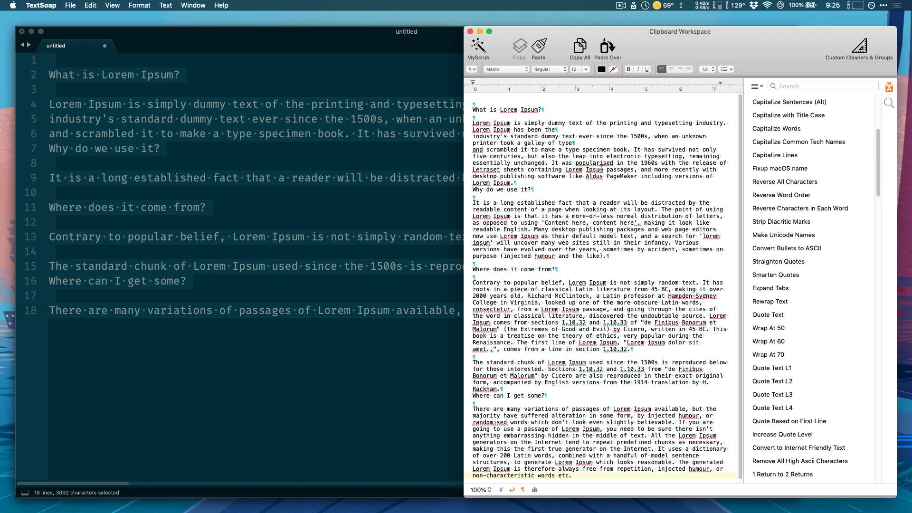
pyautogui.click(348, 120)
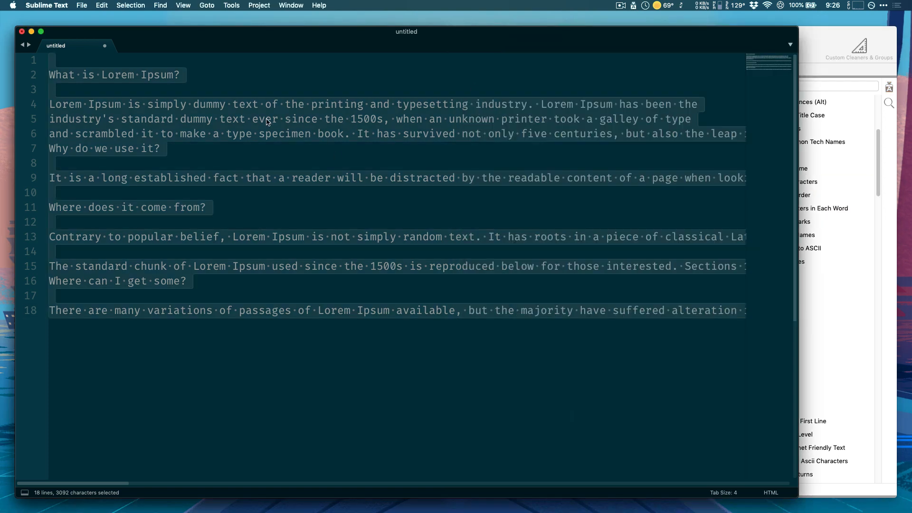
pyautogui.hscroll(3, 562, 89)
pyautogui.hscroll(-3, 561, 88)
pyautogui.click(814, 47)
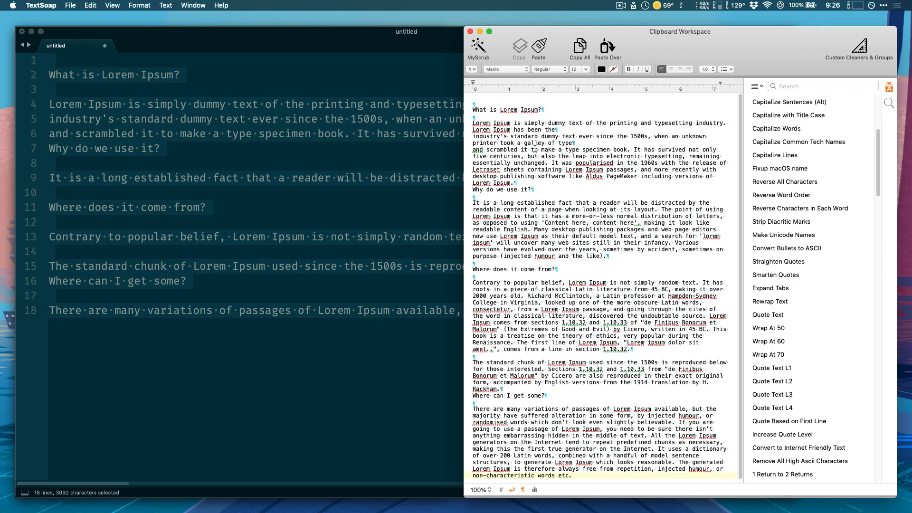
pyautogui.click(768, 341)
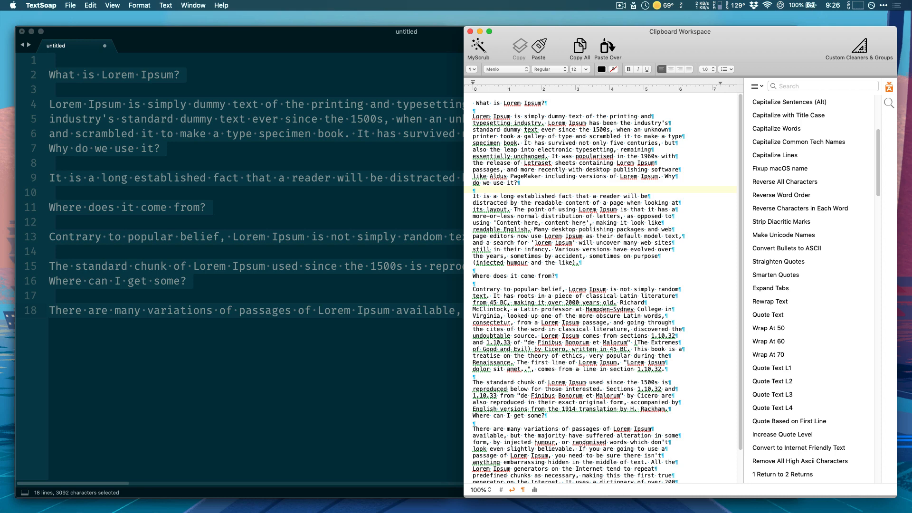
# - Filter the cleaners by "quote" and apply Smarten Quotes to the wrapped Lorem Ipsum text
pyautogui.click(792, 86)
pyautogui.write('quote')
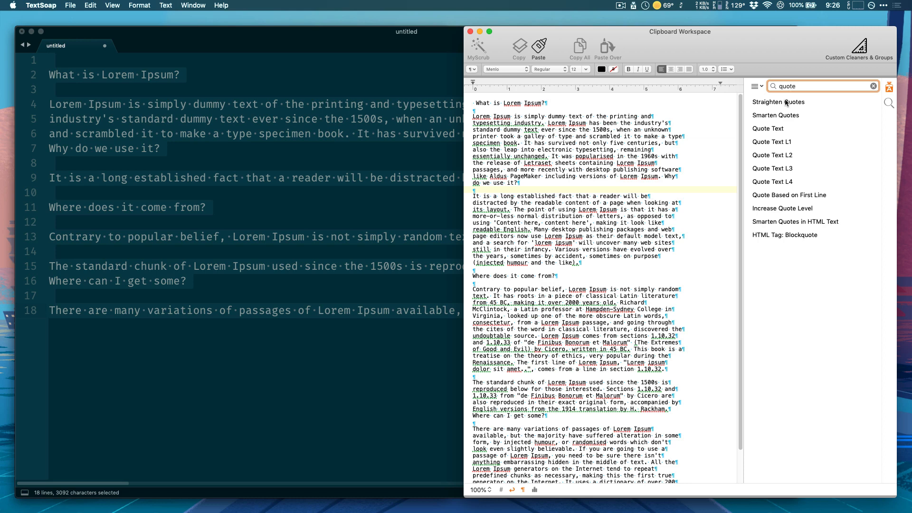
pyautogui.click(776, 115)
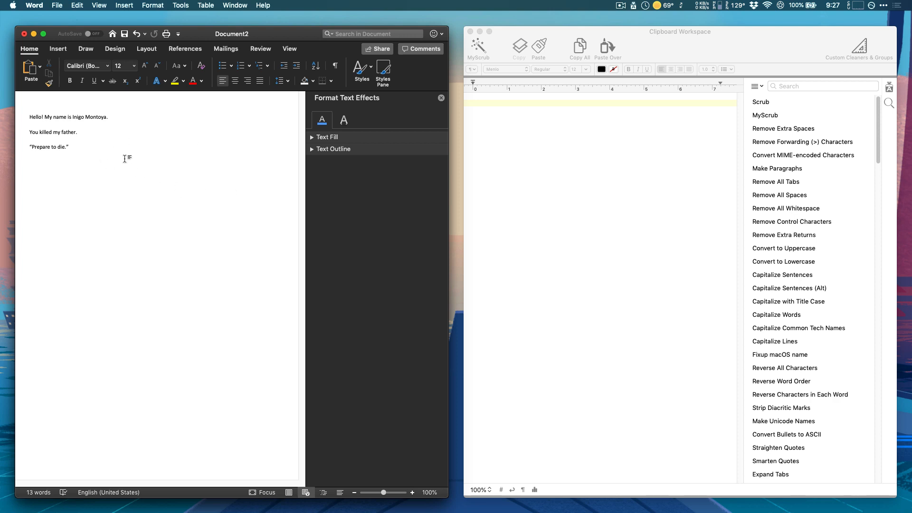
# - Copy the whole Word document text and paste it into the empty TextSoap Clipboard Workspace
pyautogui.press('super+a')
pyautogui.moveTo(2, 104); pyautogui.dragTo(17, 119)
pyautogui.press('super+c')
pyautogui.click(599, 113)
pyautogui.press('super+v')
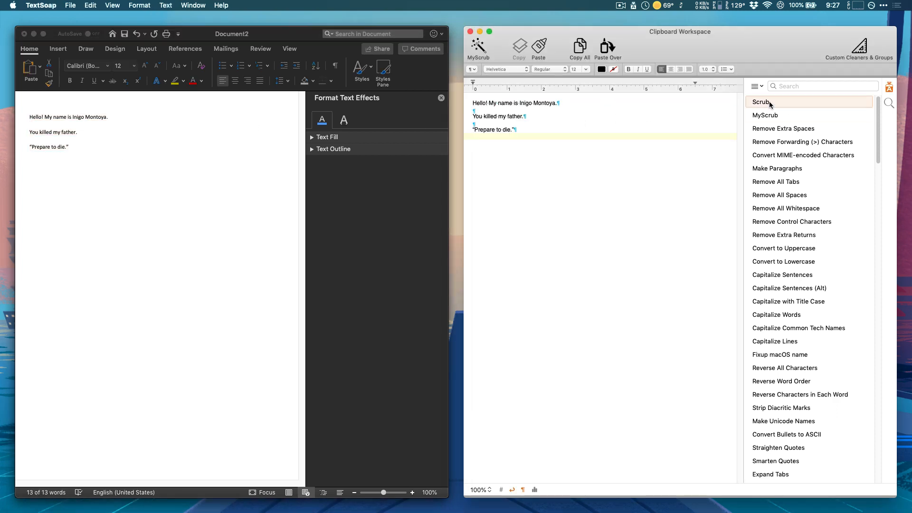
# - Show the Custom group of cleaners and apply Email Conversion to the text pasted from Word
pyautogui.click(760, 86)
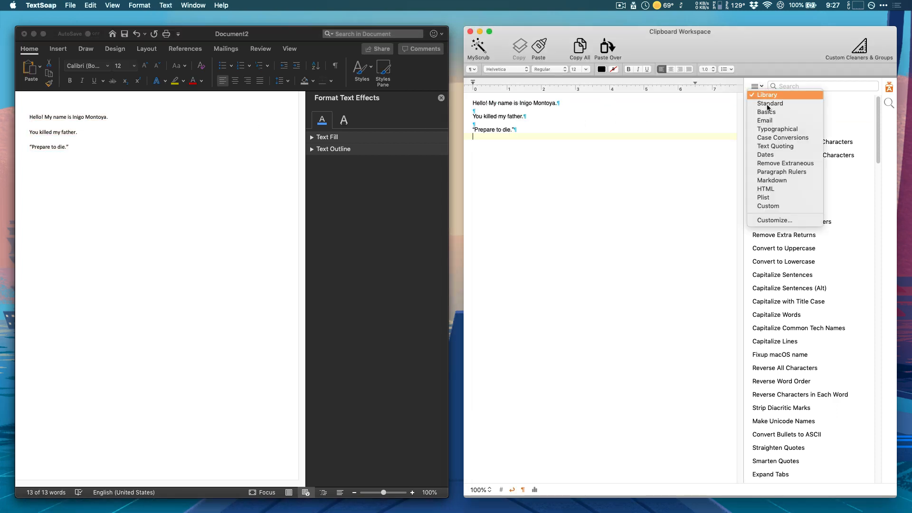
pyautogui.click(771, 201)
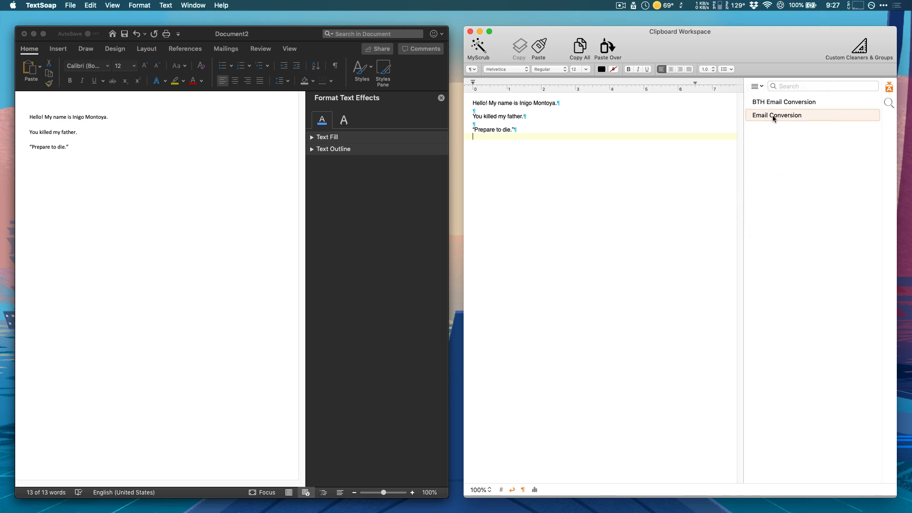
pyautogui.click(771, 116)
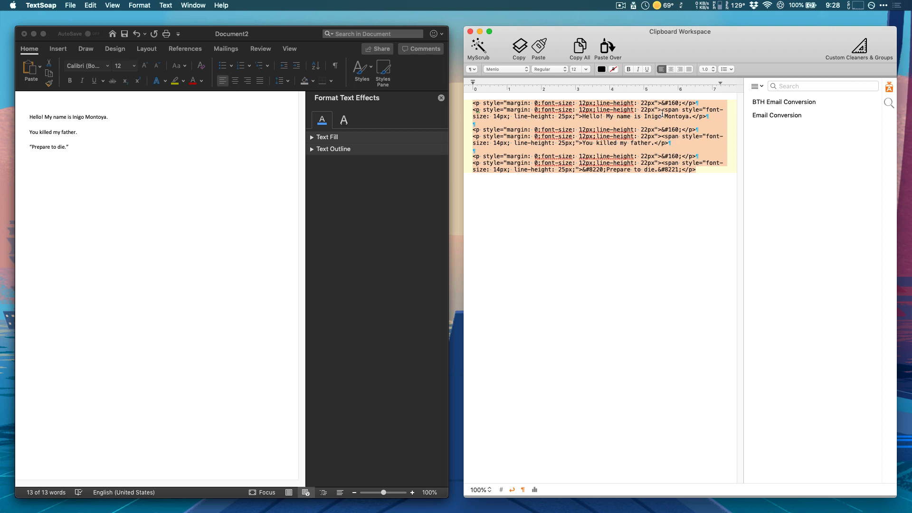
# - Examine the HTML code in the workspace and compare it with the original three paragraphs in Word
pyautogui.click(483, 112)
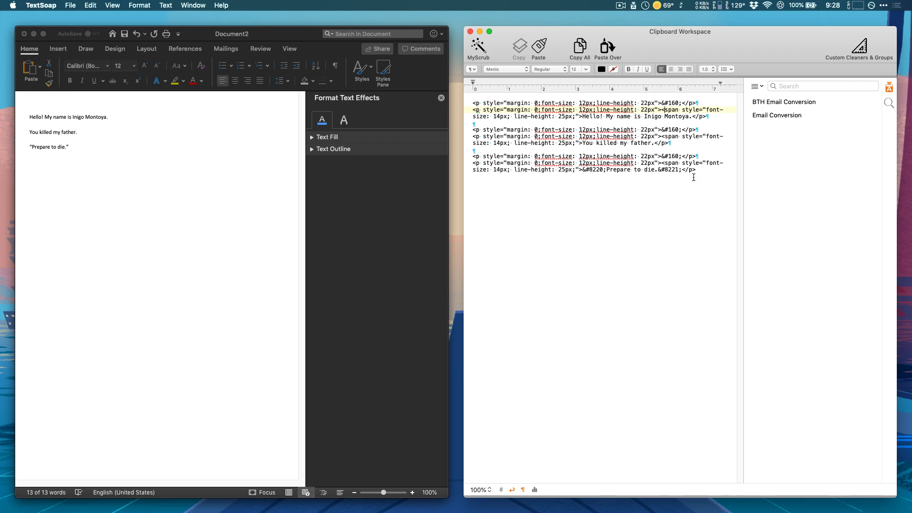
pyautogui.moveTo(697, 171); pyautogui.dragTo(459, 104)
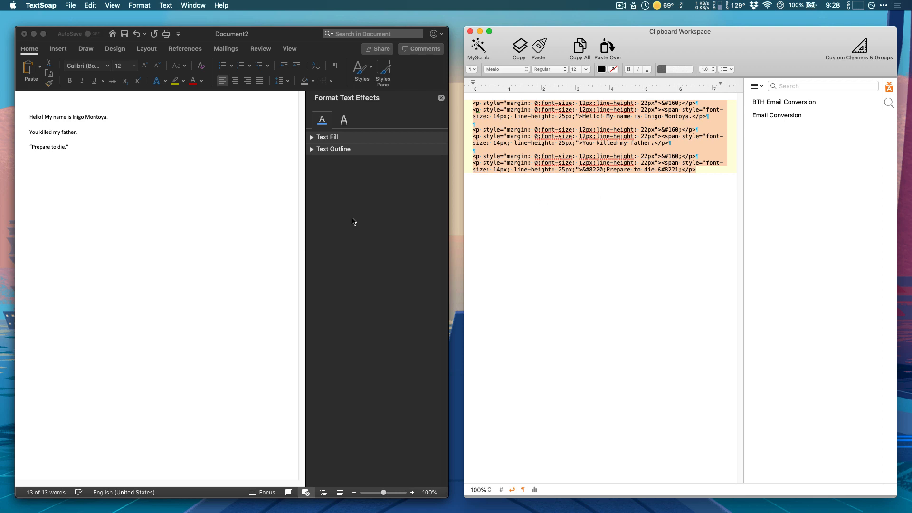
pyautogui.click(176, 179)
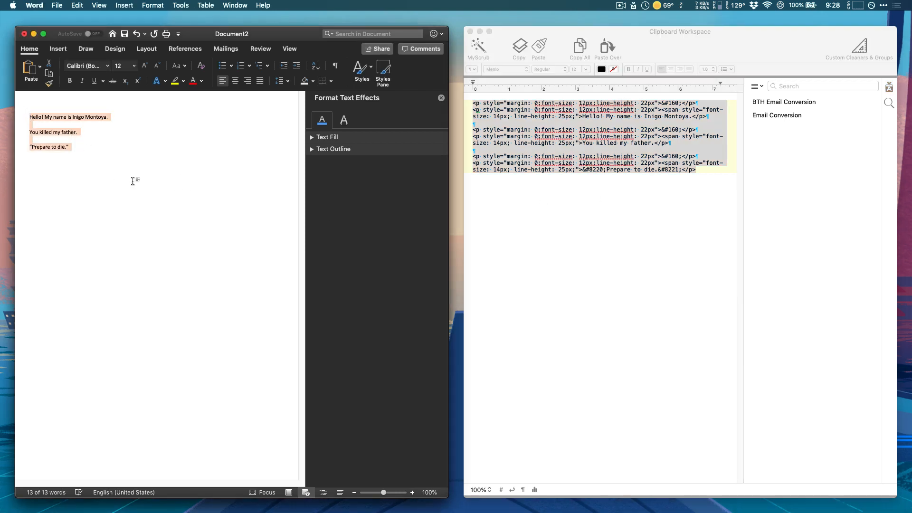
pyautogui.click(584, 197)
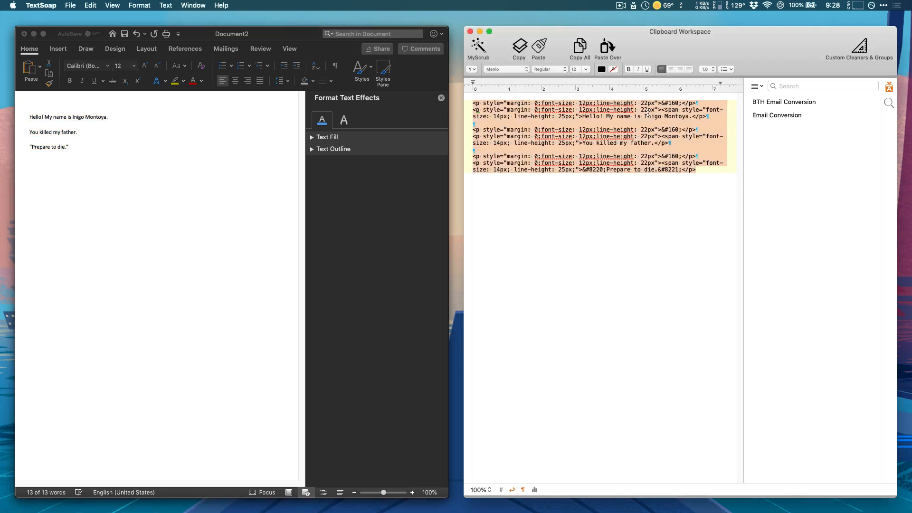
pyautogui.click(686, 176)
# - Open the custom Email Conversion cleaner in its editor and review its list of actions up to Apply: Scrub
pyautogui.click(756, 86)
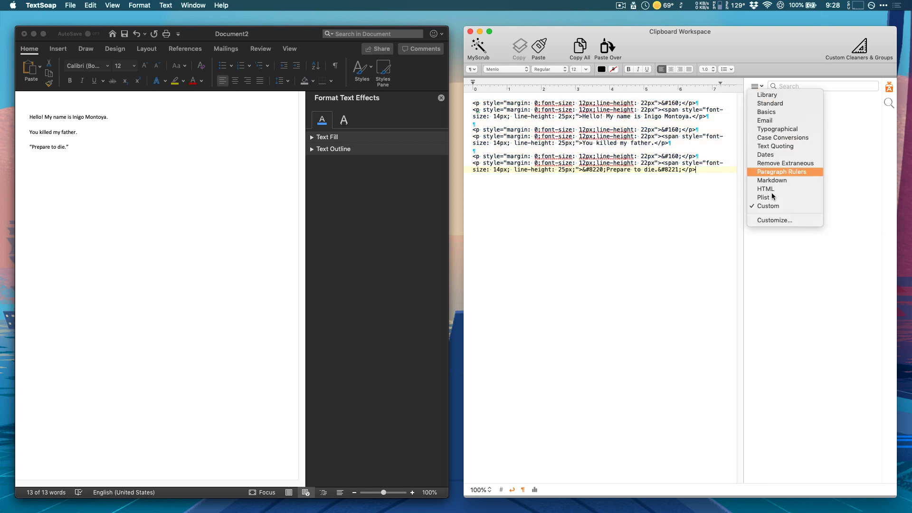
pyautogui.click(768, 221)
pyautogui.doubleClick(417, 197)
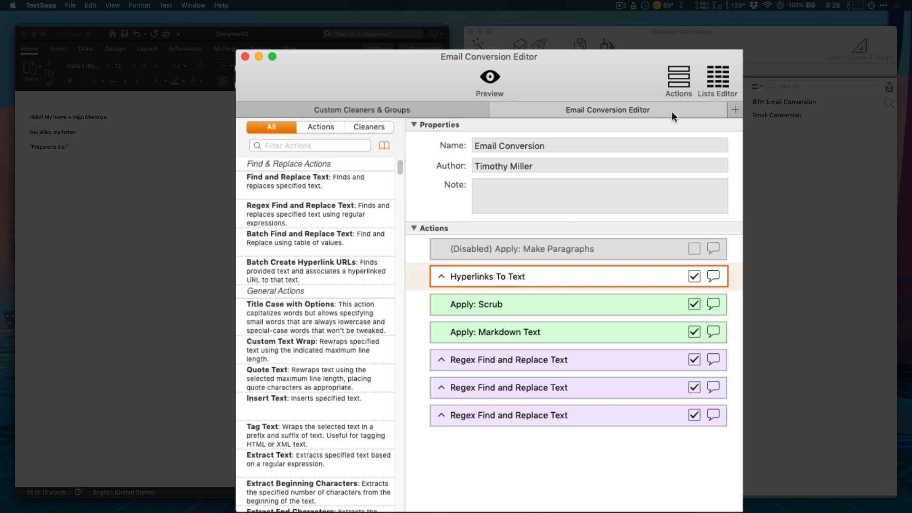
pyautogui.click(483, 305)
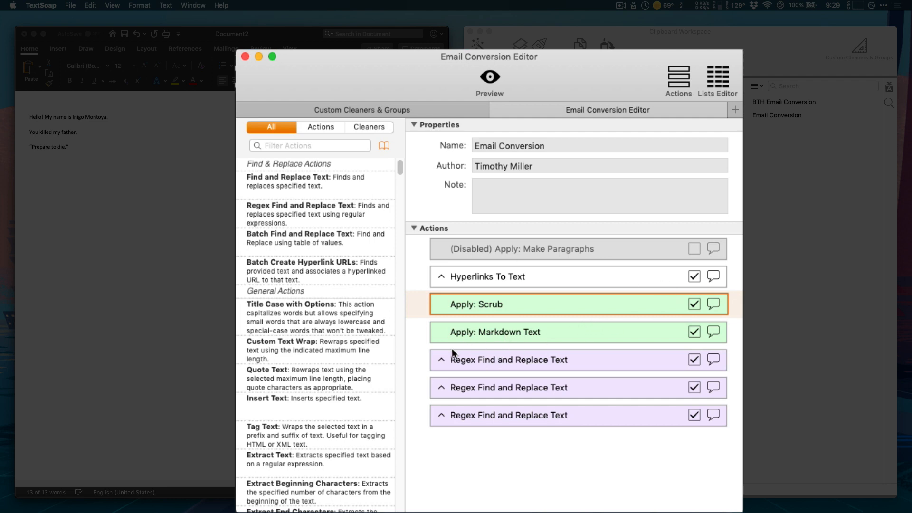
# - Examine the search expression and replacement HTML of the first Regex Find and Replace Text action, and collapse its details
pyautogui.click(441, 359)
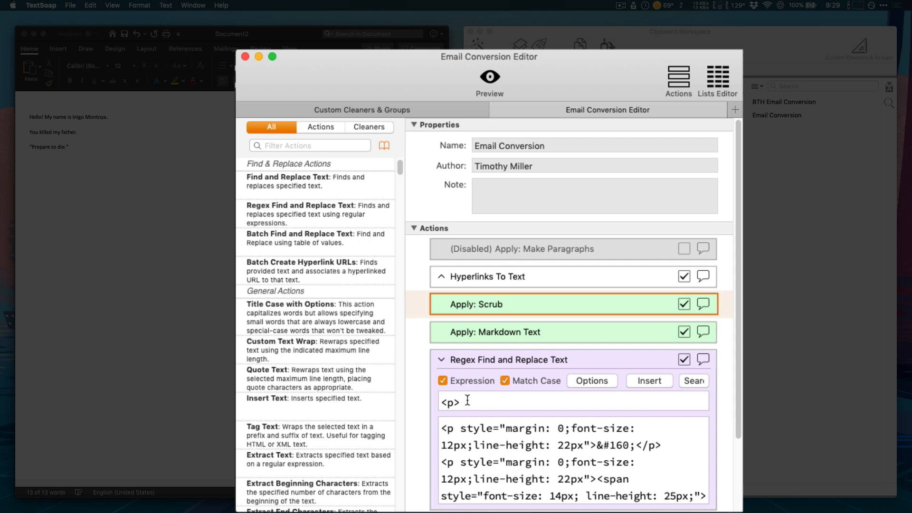
pyautogui.moveTo(467, 401); pyautogui.dragTo(422, 410)
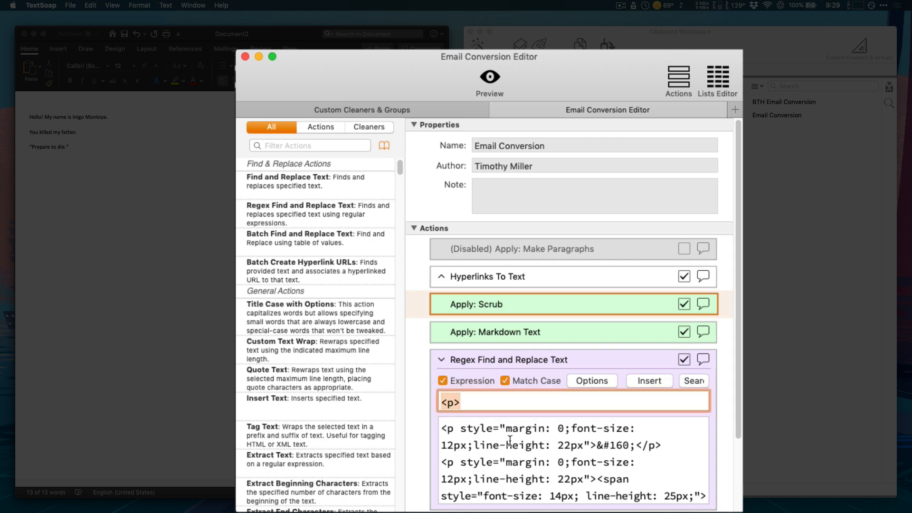
pyautogui.scroll(-4, 532, 408)
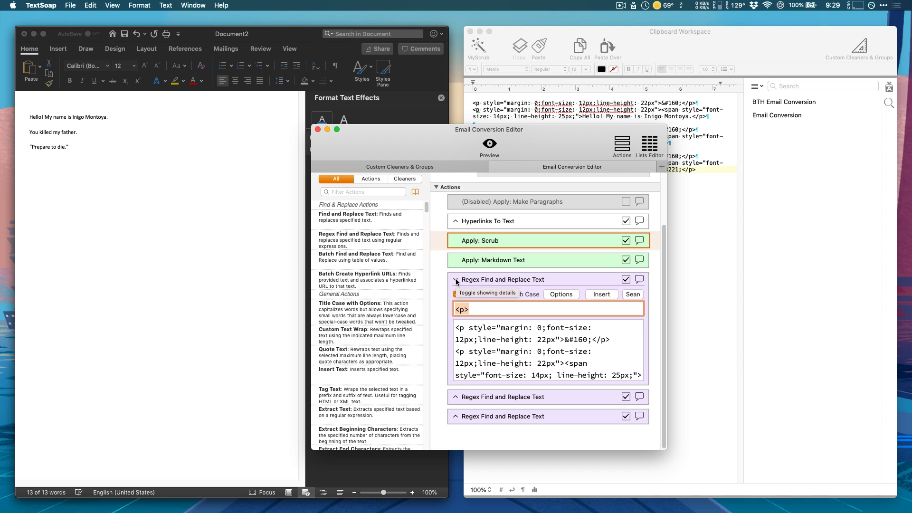
pyautogui.click(456, 280)
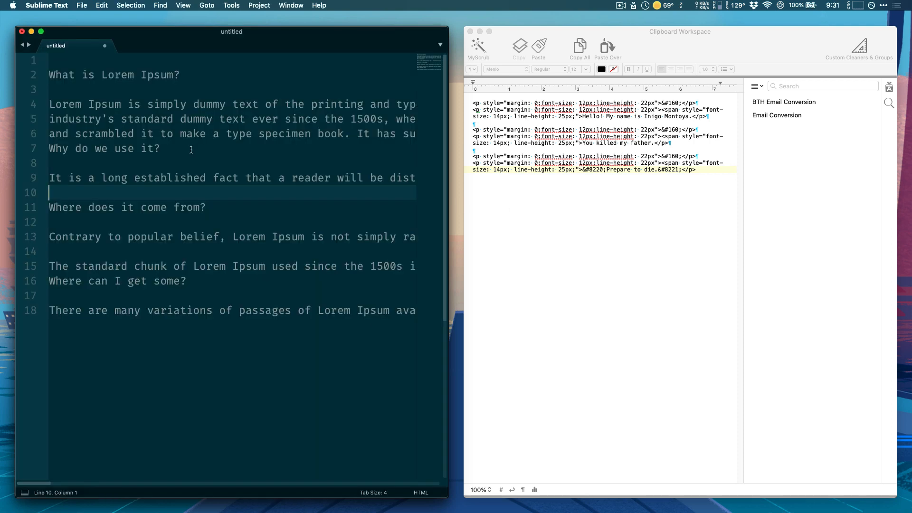
# - Copy lines 4 to 7 of the Sublime Text document and replace all the TextSoap workspace text with them
pyautogui.moveTo(191, 150); pyautogui.dragTo(39, 104)
pyautogui.press('super+c')
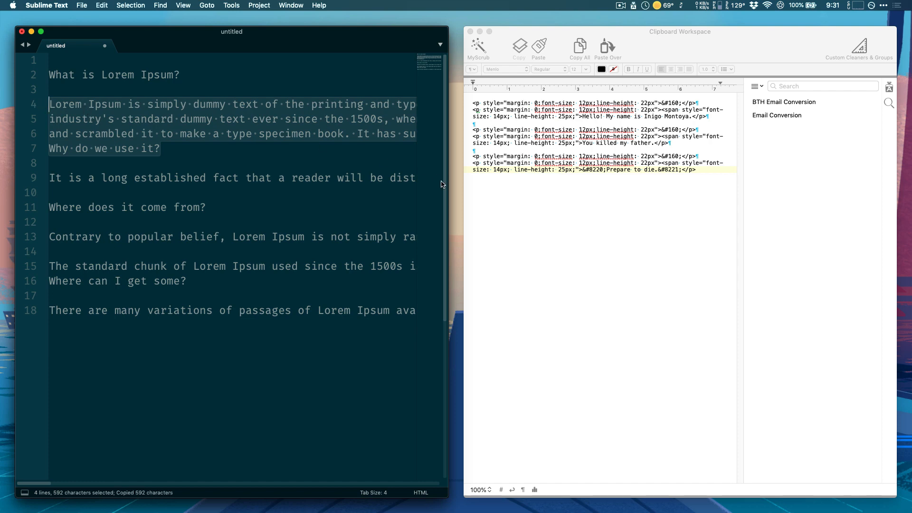
pyautogui.click(543, 197)
pyautogui.press('super+a')
pyautogui.press('super+v')
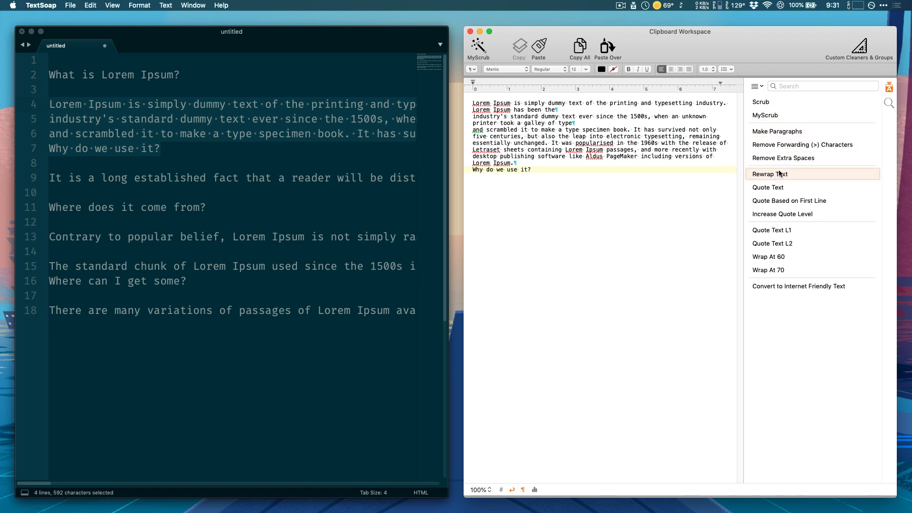
# - Apply the Email group's Scrub, Remove Extra Spaces and Wrap At 60 cleaners to the whole pasted Lorem Ipsum paragraph
pyautogui.moveTo(472, 102); pyautogui.dragTo(702, 166)
pyautogui.click(756, 86)
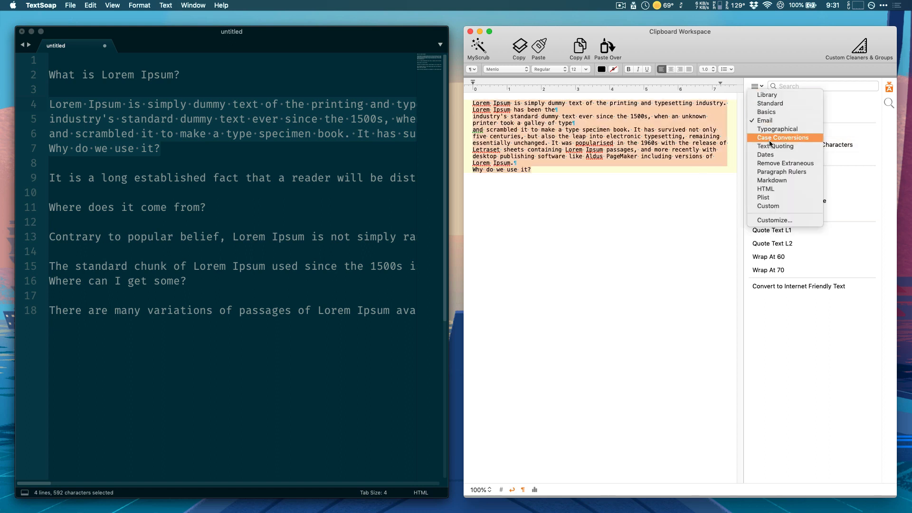
pyautogui.click(765, 122)
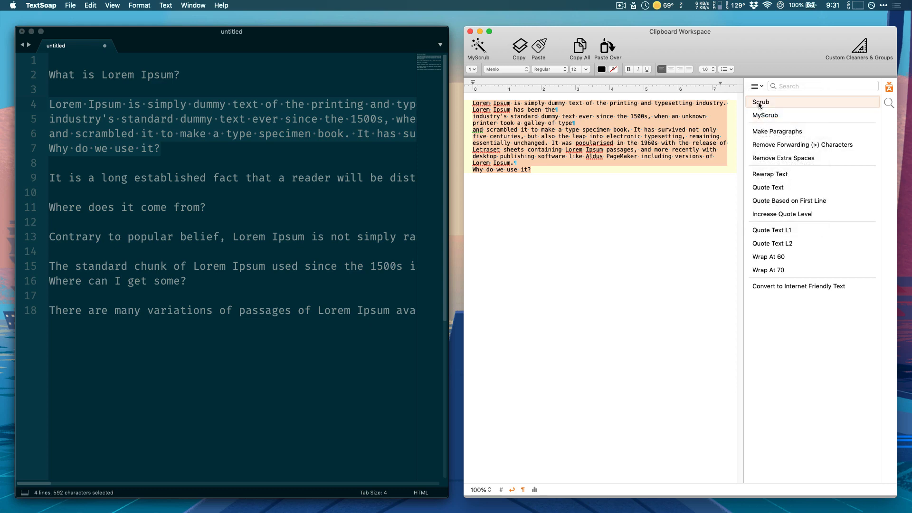
pyautogui.click(760, 102)
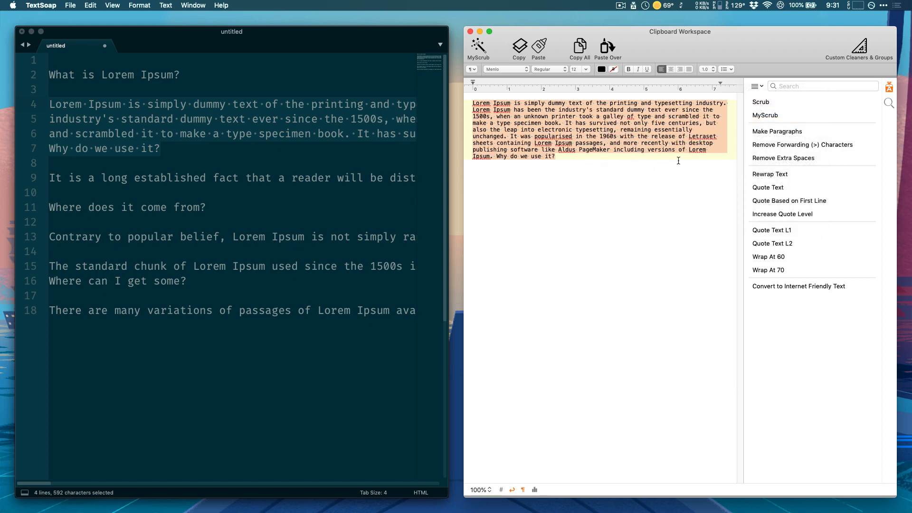
pyautogui.click(784, 159)
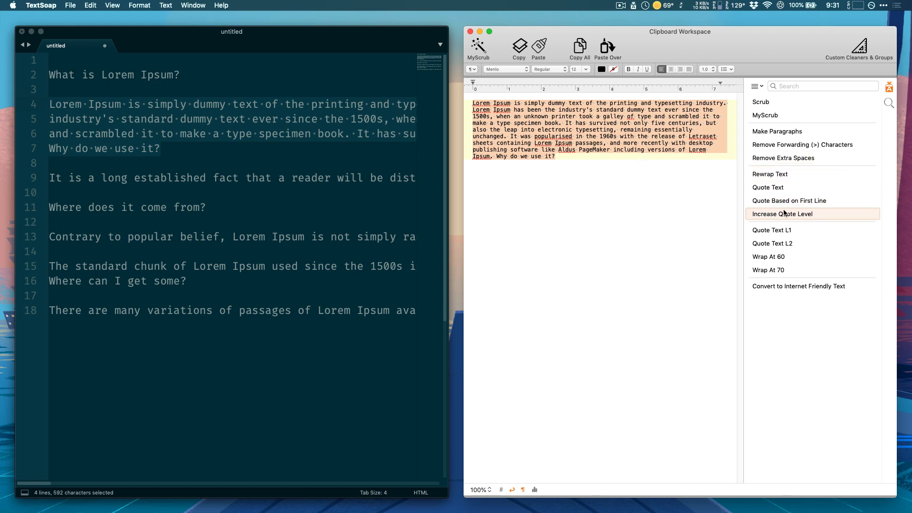
pyautogui.click(771, 257)
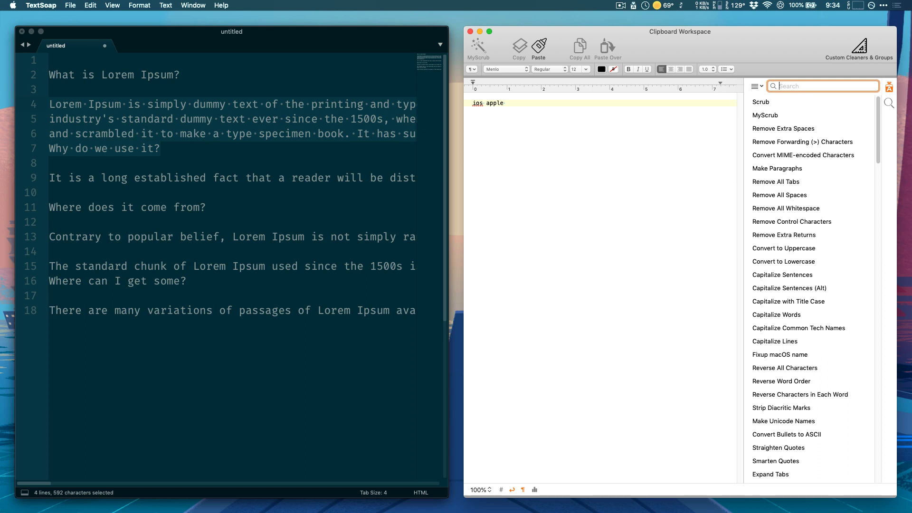
# - Filter the cleaners by "tech" and apply Capitalize Common Tech Names to the short line in the workspace
pyautogui.write('techo')
pyautogui.press('BackSpace')
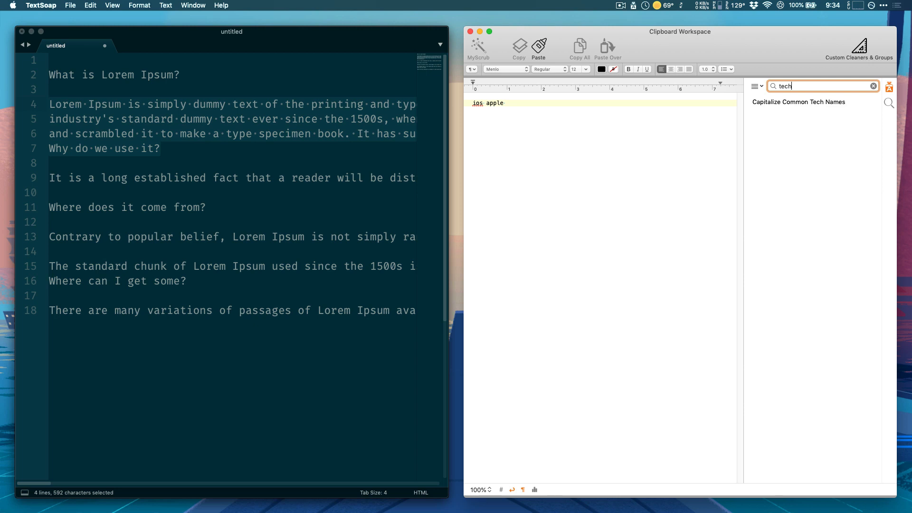
pyautogui.click(819, 101)
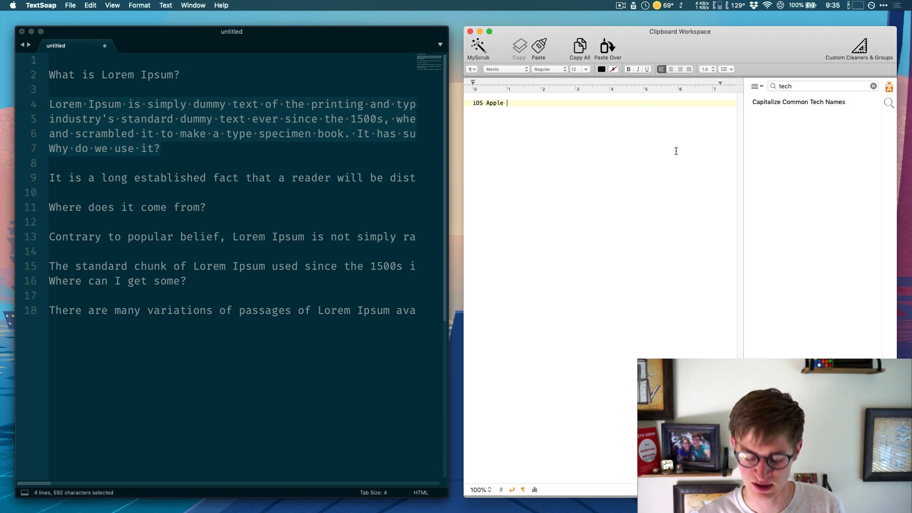
# - Add the lowercase names "tesla microsoft" after "iOS Apple" in the workspace
pyautogui.write('tesla')
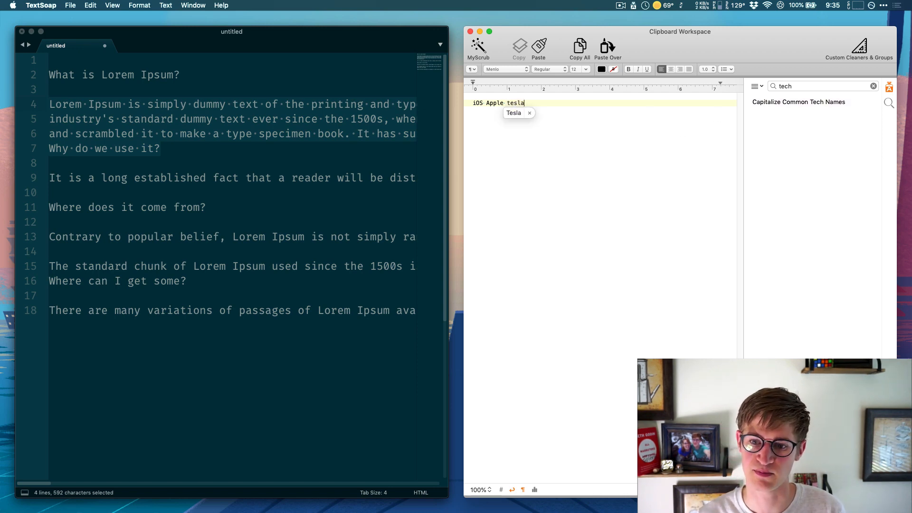
pyautogui.write(' micrsojft')
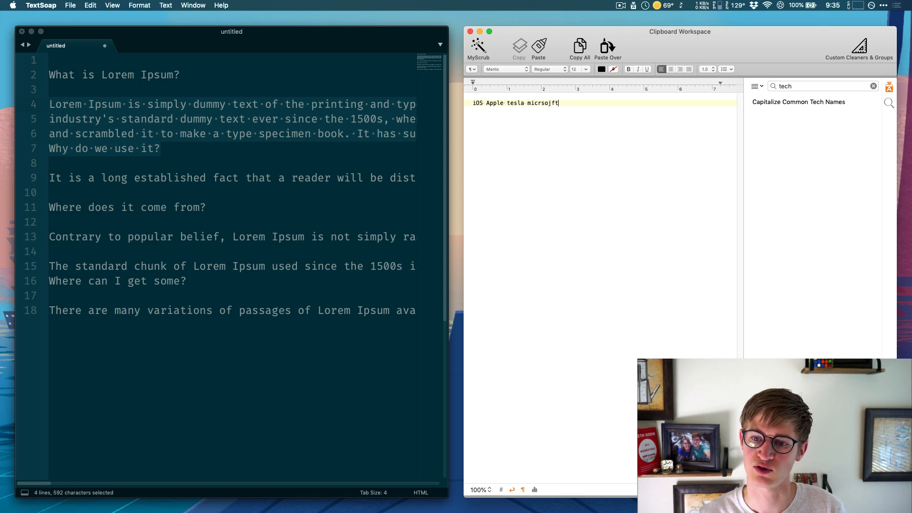
pyautogui.hotkey('alt', 'BackSpace')
pyautogui.write('microsoft')
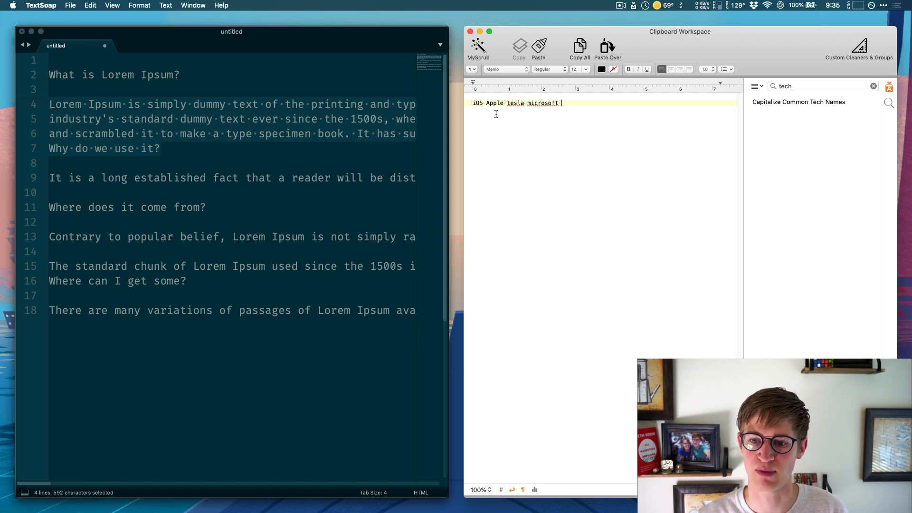
# - Apply Capitalize Common Tech Names to the line of company names in the workspace
pyautogui.click(776, 103)
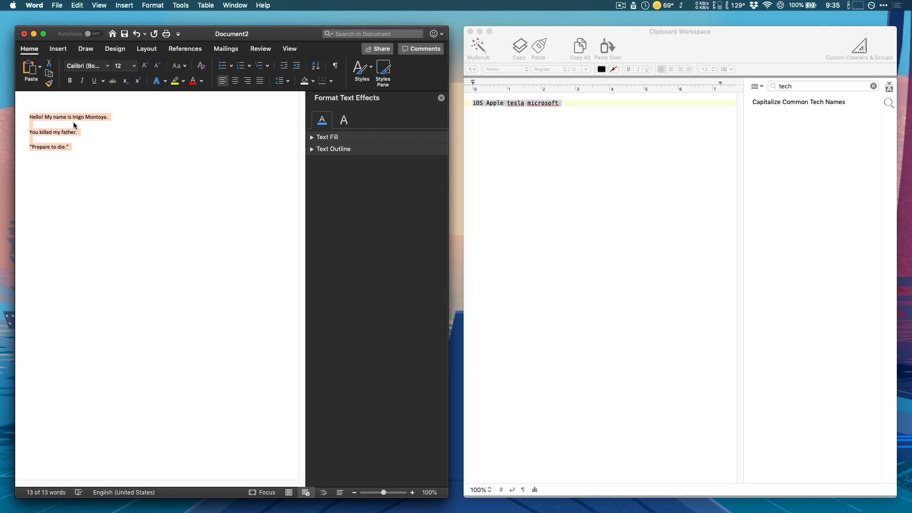
# - Copy the three-line quote from the Word document and replace the TextSoap workspace text with it
pyautogui.press('super+c')
pyautogui.click(555, 182)
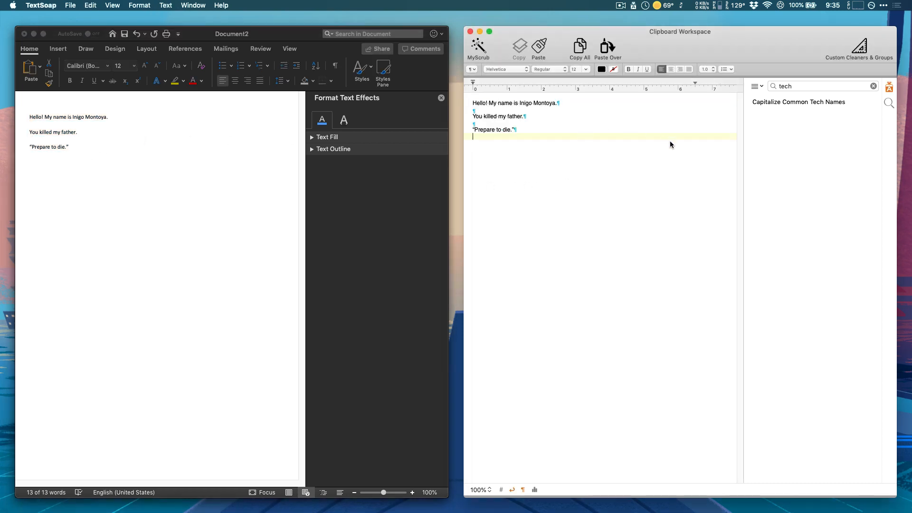
# - Filter the cleaners by "line spacing" and set the pasted quote's line spacing to Single, 1.5 and finally Double
pyautogui.click(873, 86)
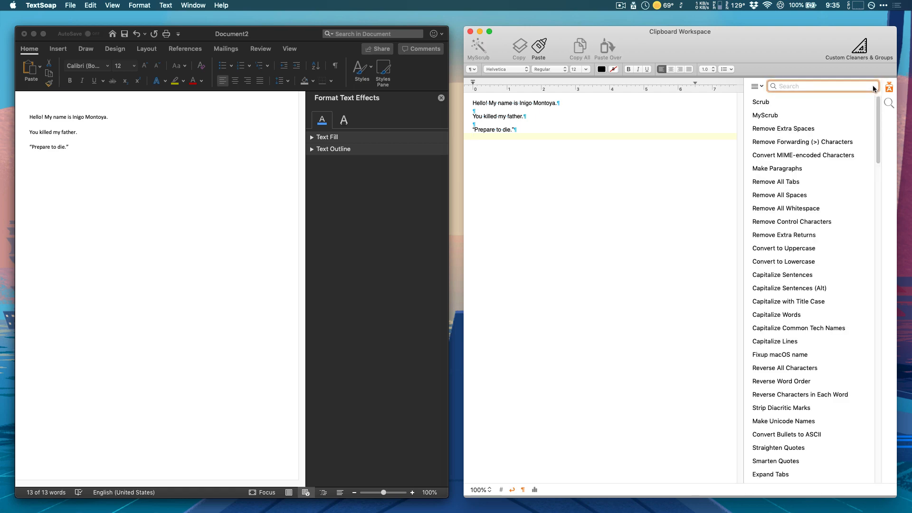
pyautogui.write('line spacing')
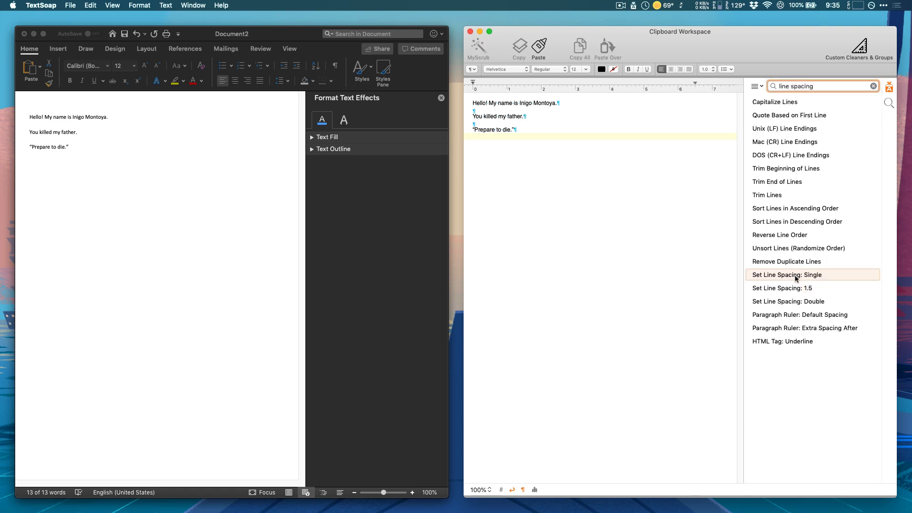
pyautogui.click(796, 277)
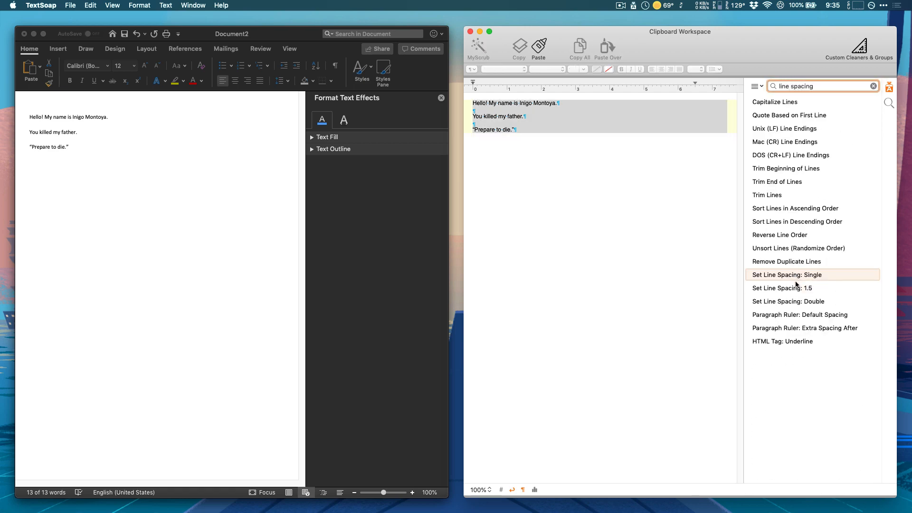
pyautogui.click(796, 288)
pyautogui.click(797, 301)
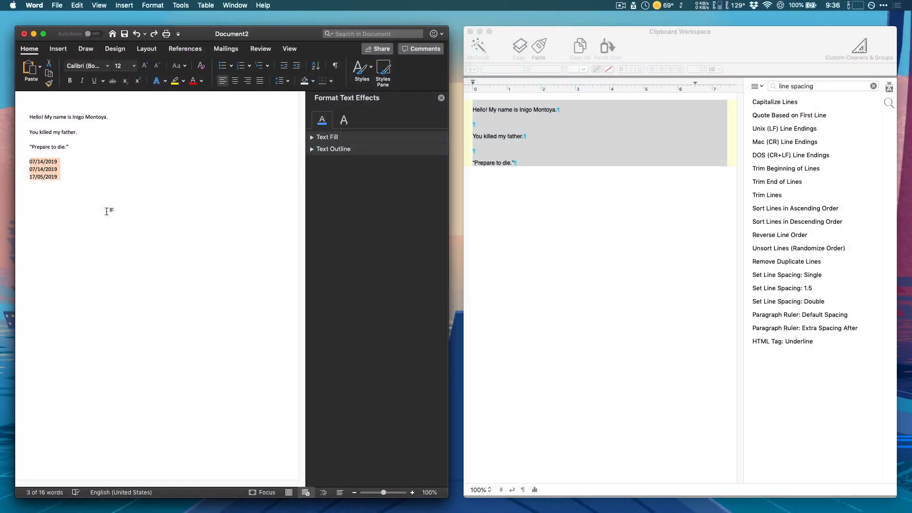
# - Copy the three dates below the quote in Word and replace the TextSoap workspace text with them
pyautogui.click(99, 193)
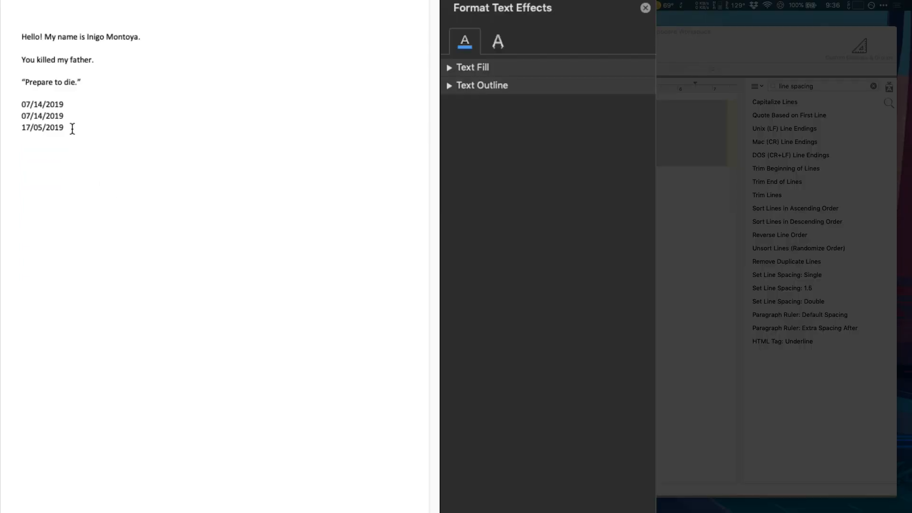
pyautogui.moveTo(74, 125); pyautogui.dragTo(22, 105)
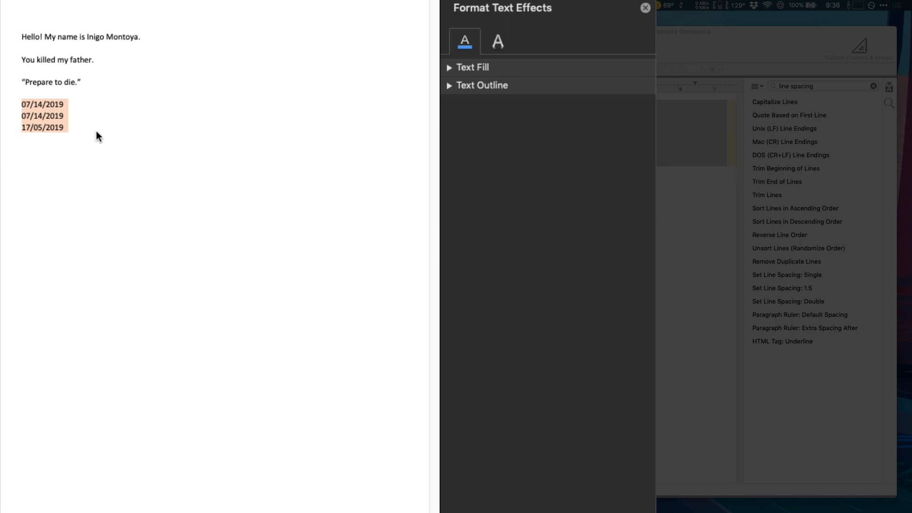
pyautogui.press('super+v')
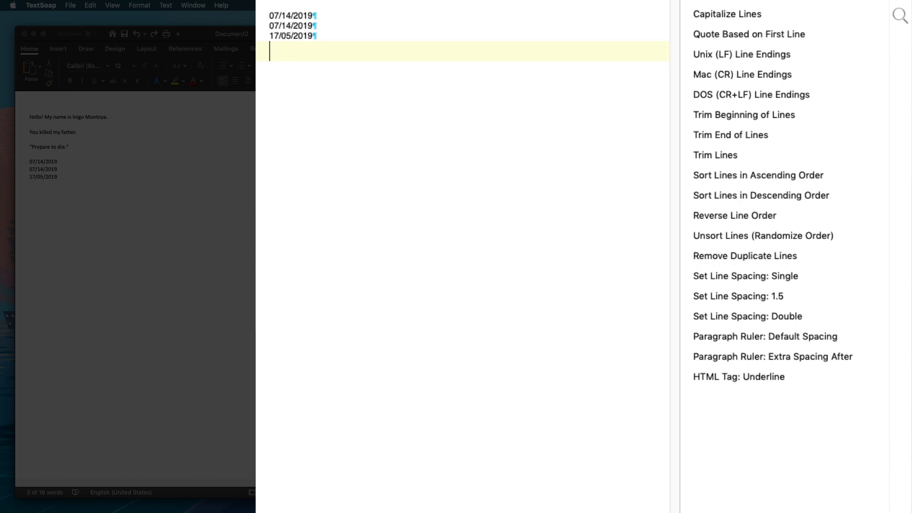
# - Show the date cleaners and normalize the three dates successively to Short, YYYY-MM-DD, MM-DD-YYYY, Full, Long, Medium, Short and MM-DD-YYYY formats
pyautogui.scroll(15, 784, 256)
pyautogui.scroll(-20, 783, 256)
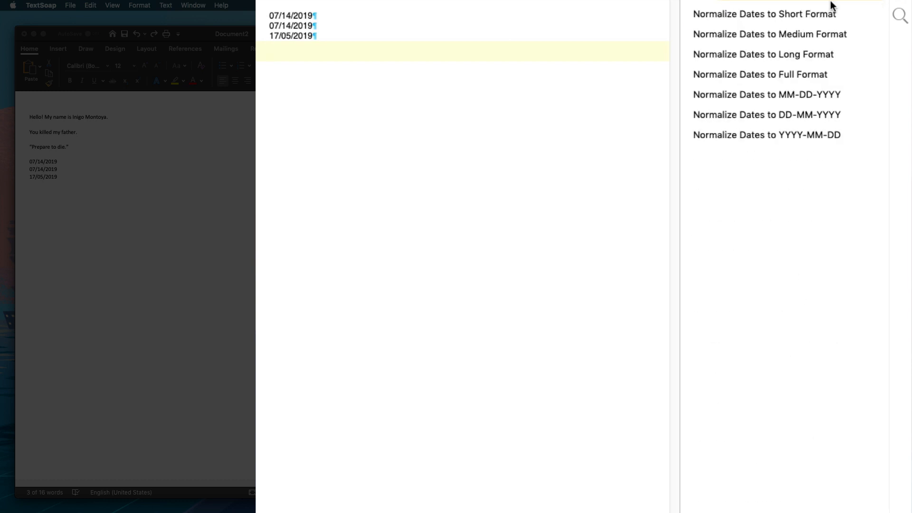
pyautogui.click(826, 16)
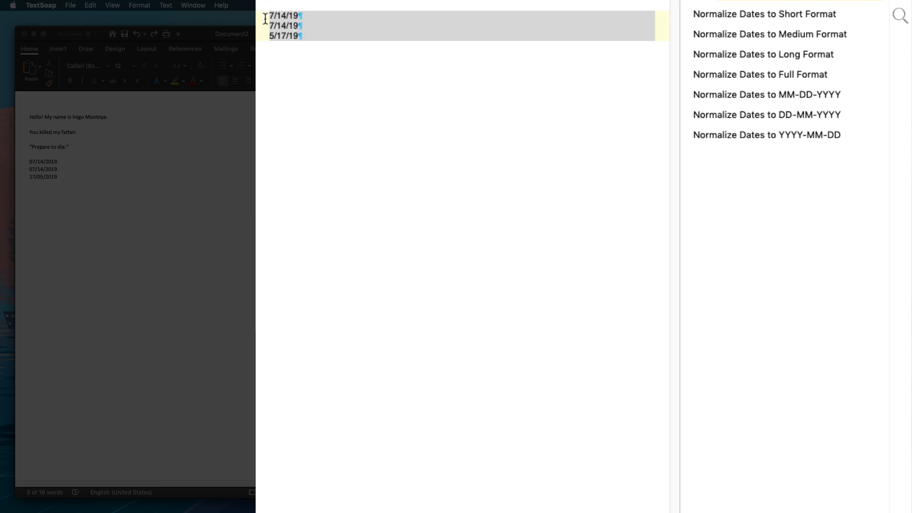
pyautogui.click(774, 135)
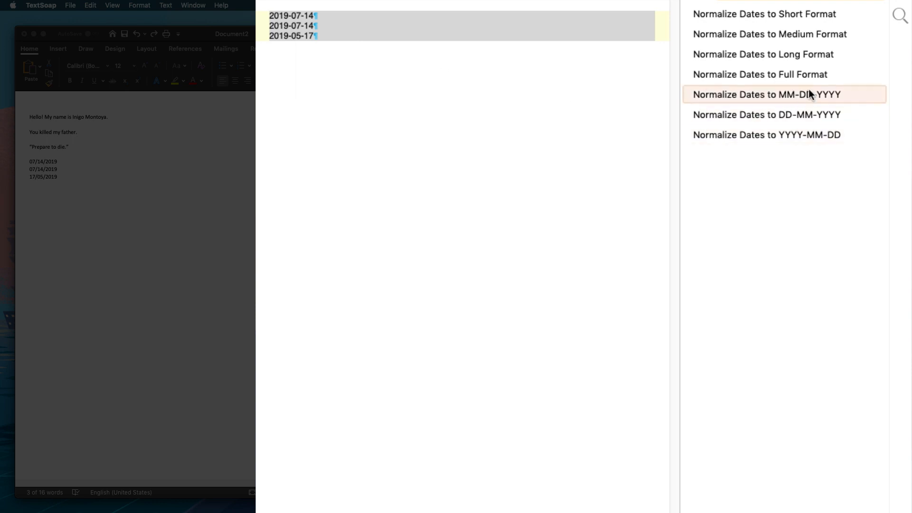
pyautogui.click(762, 93)
pyautogui.click(758, 77)
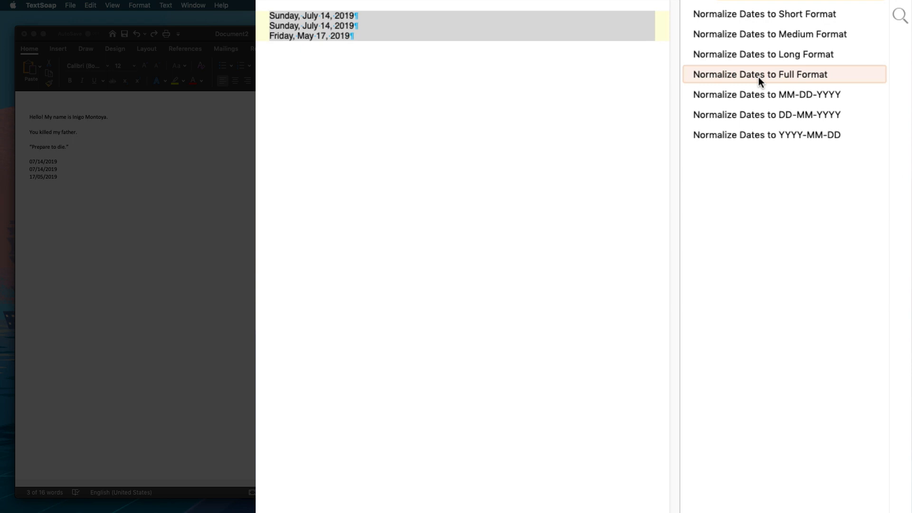
pyautogui.click(751, 53)
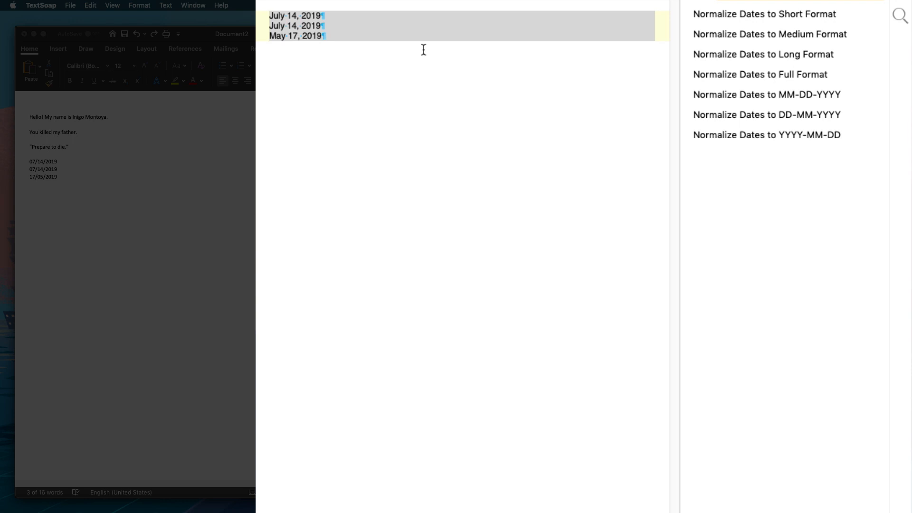
pyautogui.click(761, 31)
pyautogui.click(758, 15)
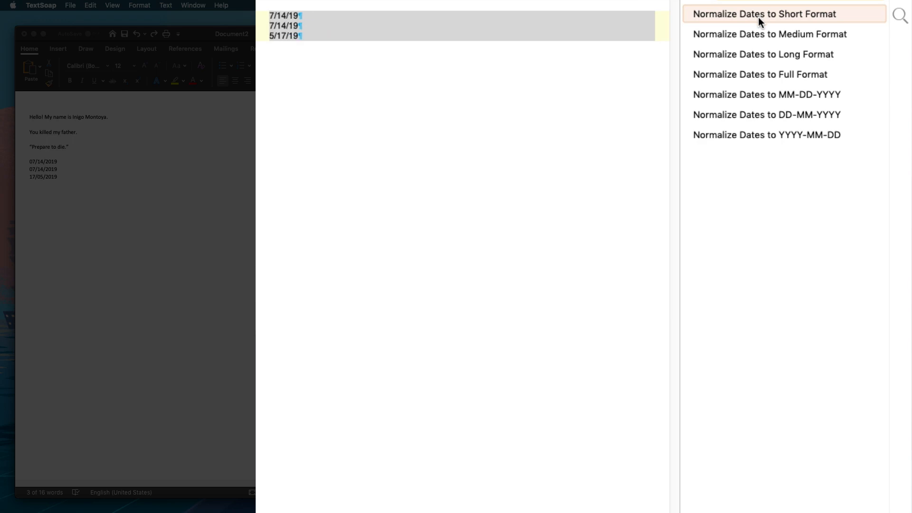
pyautogui.click(751, 92)
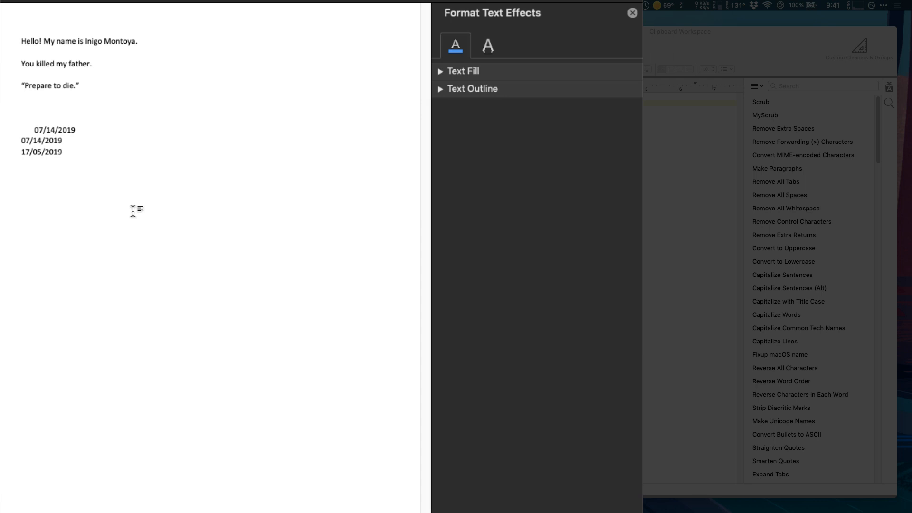
# - Copy the quote and the three dates, including the blank lines, from Word and paste them into the empty TextSoap workspace
pyautogui.click(33, 130)
pyautogui.hotkey('shift', 'Left')
pyautogui.moveTo(97, 111); pyautogui.dragTo(120, 87)
pyautogui.moveTo(87, 152); pyautogui.dragTo(7, 36)
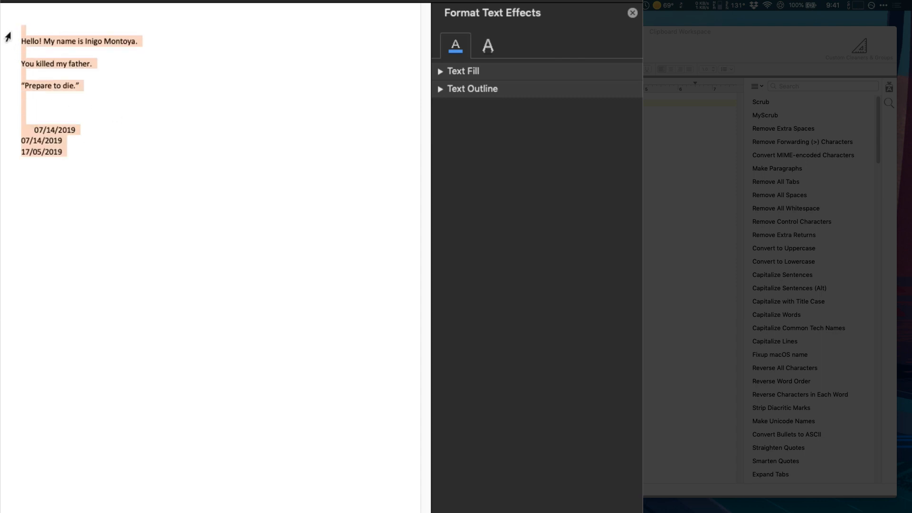
pyautogui.press('super+c')
pyautogui.press('super+Tab')
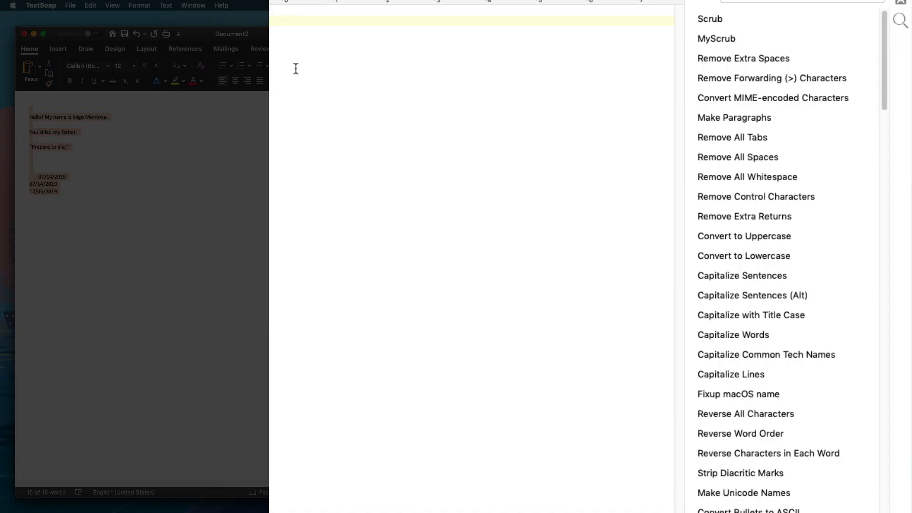
pyautogui.press('super+v')
# - Show only the Remove Extraneous group in the cleaner list
pyautogui.click(717, 7)
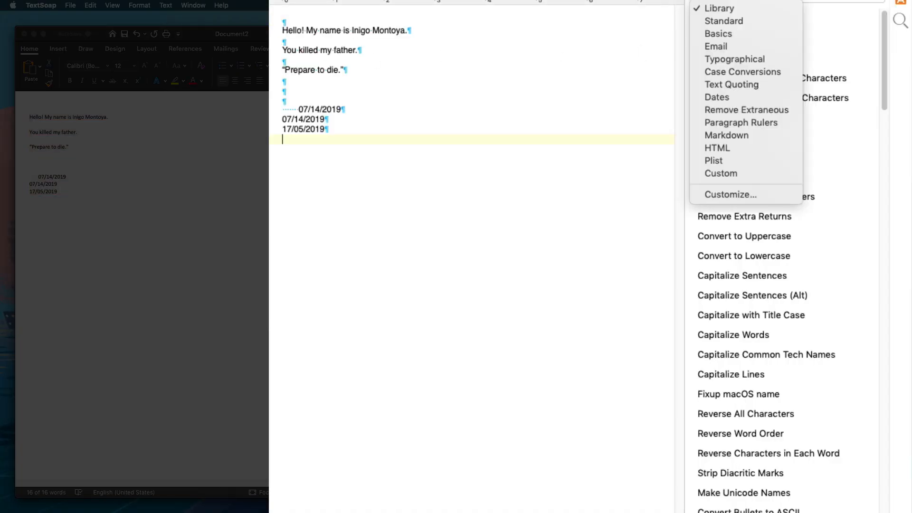
pyautogui.click(729, 112)
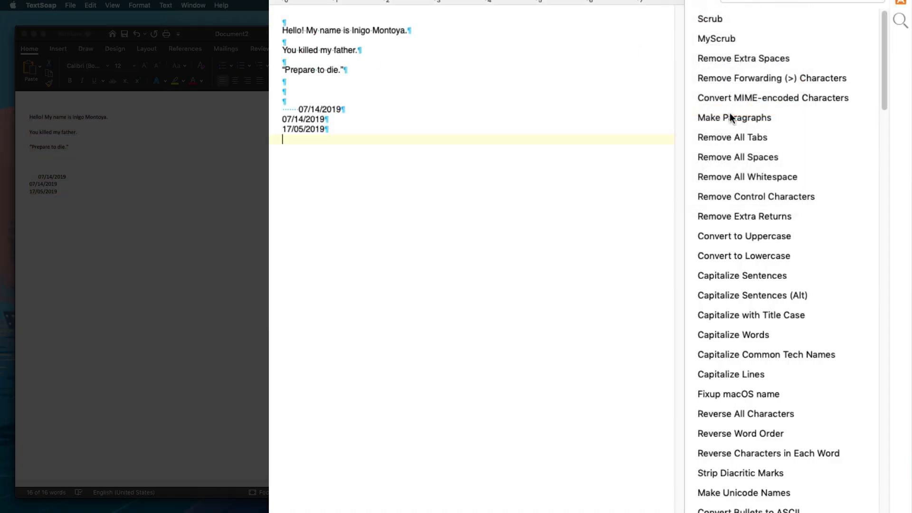
pyautogui.scroll(-5, 740, 76)
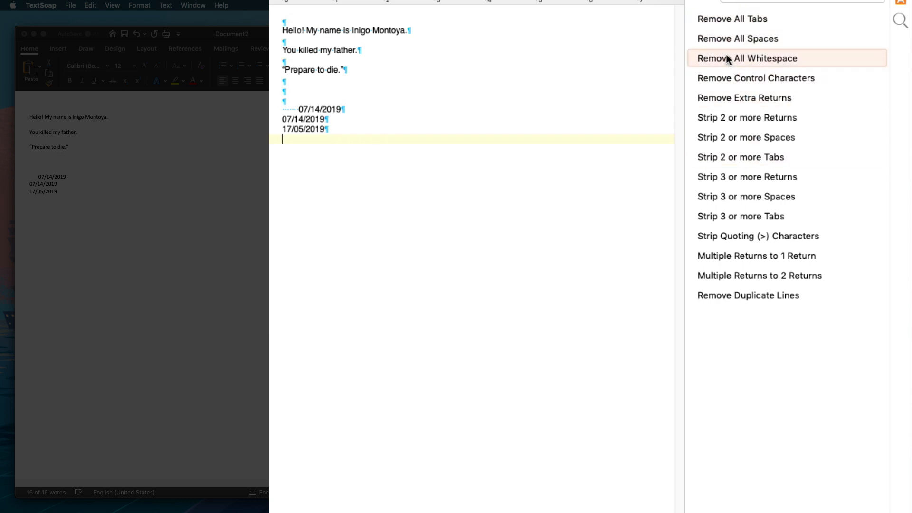
# - Try the Remove All Spaces and Remove All Tabs cleaners on the pasted text, undoing each removal of spaces
pyautogui.click(727, 38)
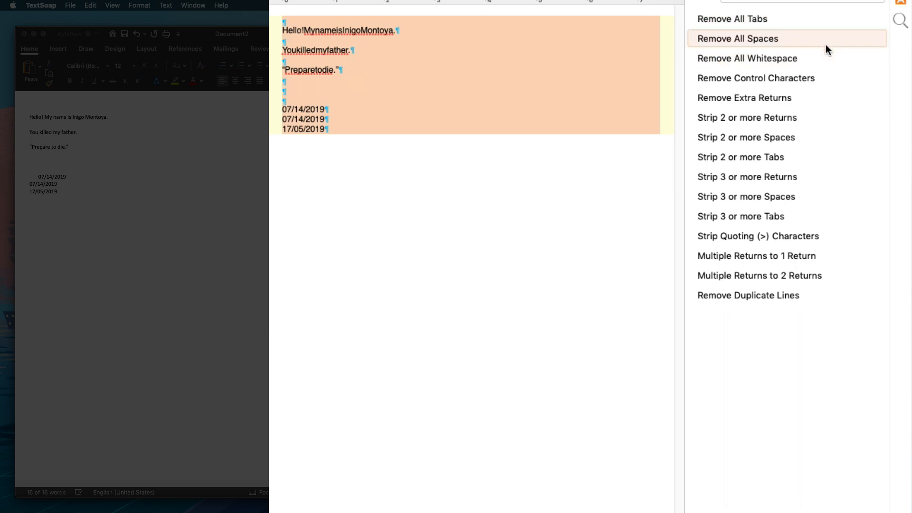
pyautogui.press('super+z')
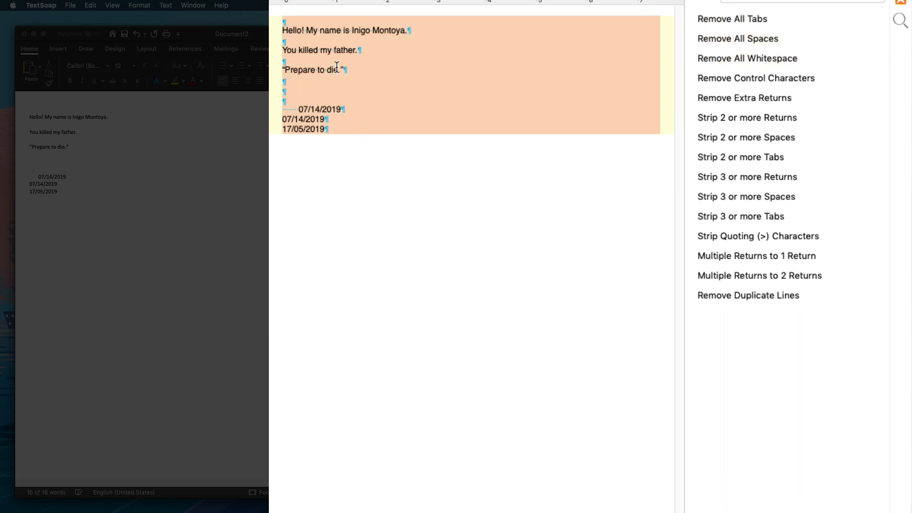
pyautogui.click(802, 16)
pyautogui.click(774, 39)
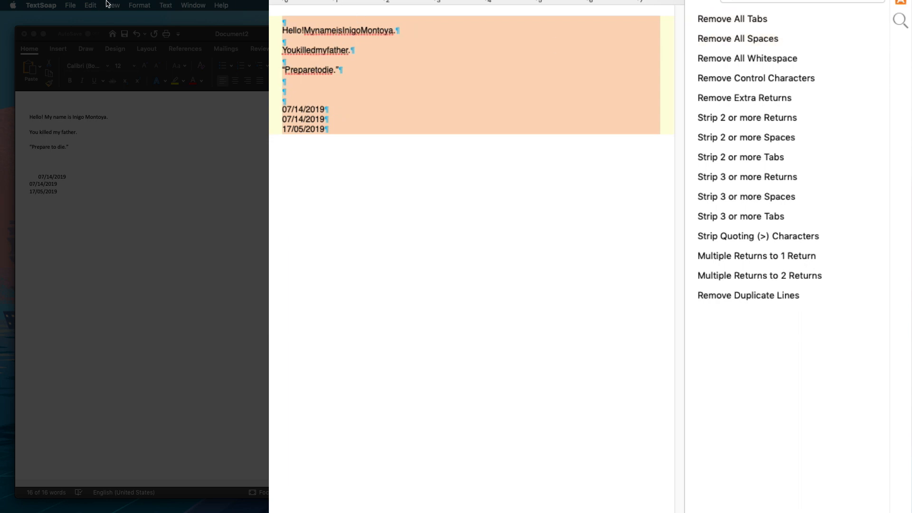
pyautogui.click(91, 6)
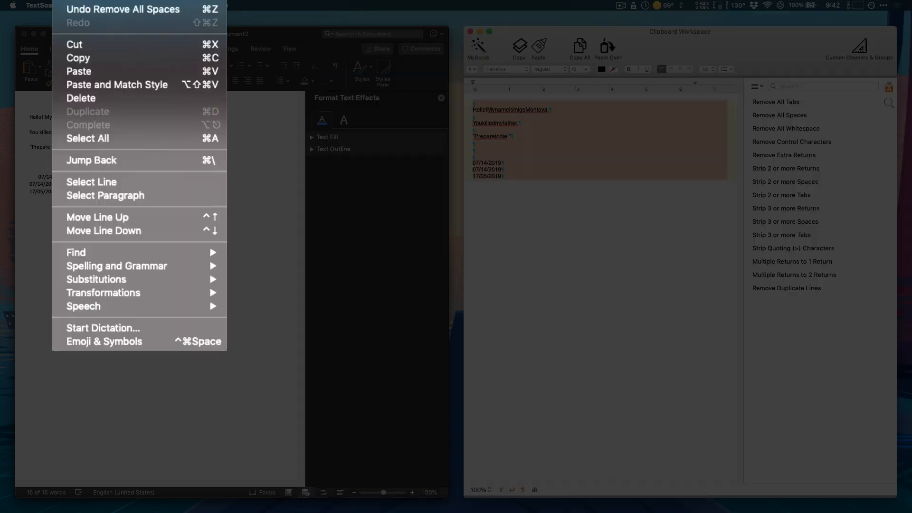
pyautogui.click(81, 11)
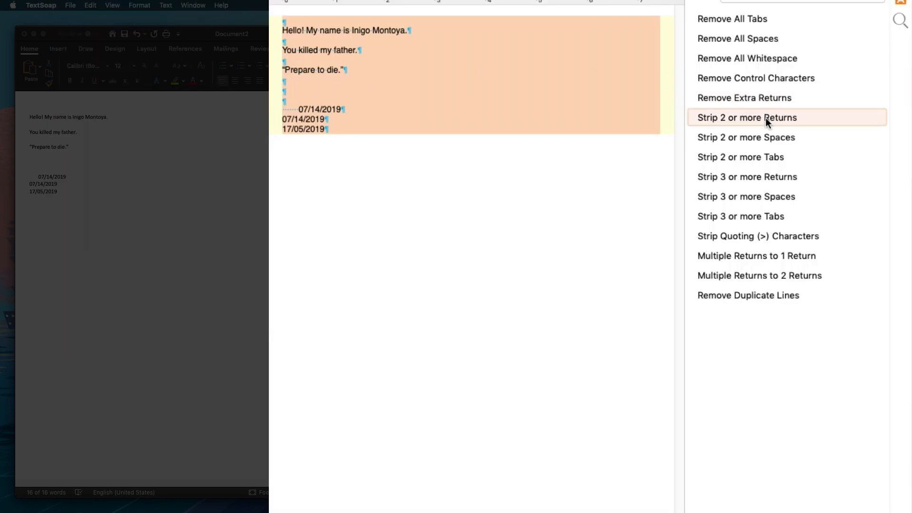
# - Try the Strip 2 or more Returns cleaner on the pasted text and undo it
pyautogui.click(765, 119)
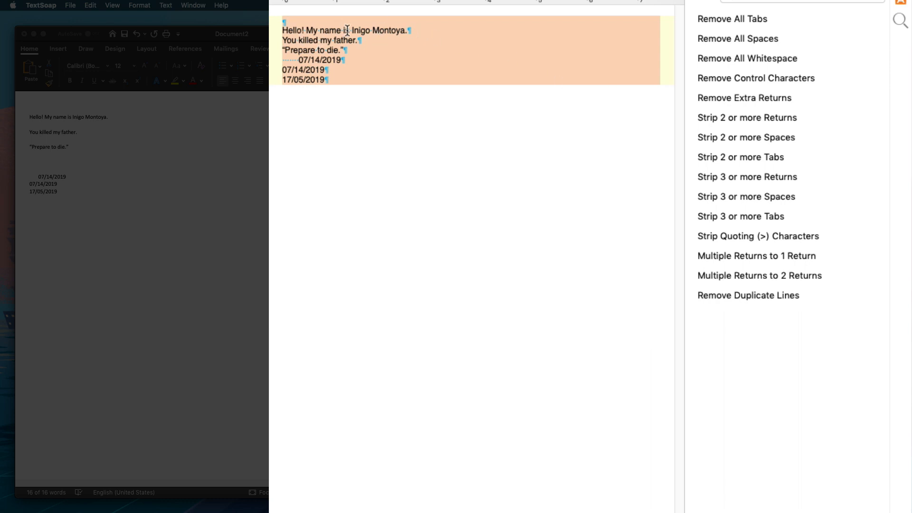
pyautogui.press('super+z')
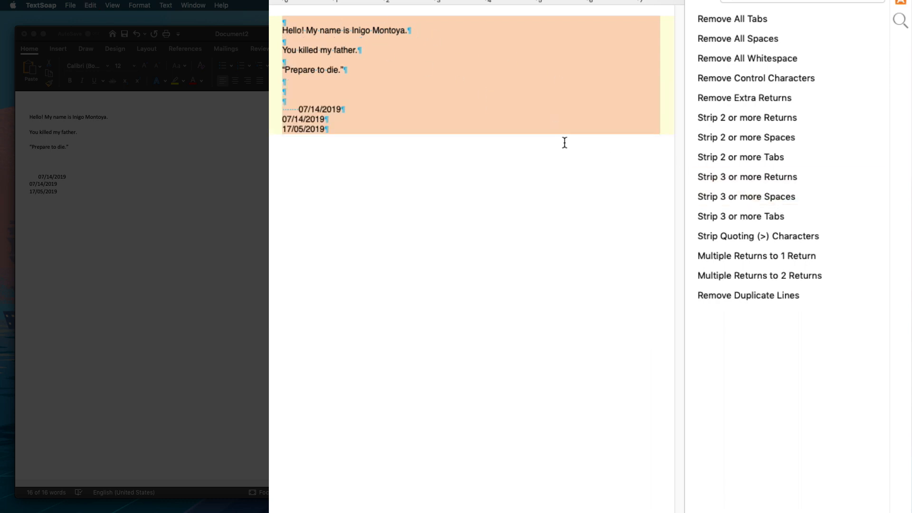
# - Apply Strip 3 or more Returns and Strip 2 or more Spaces to the pasted text, and place the cursor before the first date
pyautogui.click(780, 178)
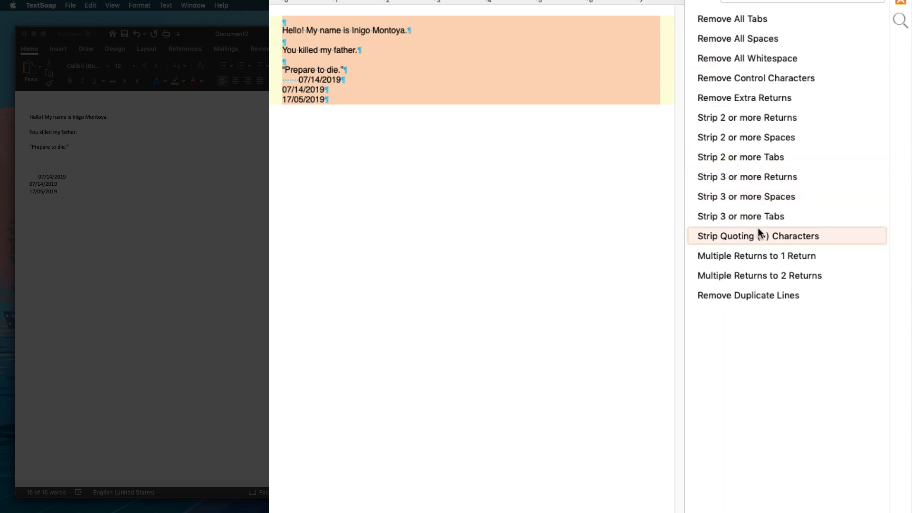
pyautogui.click(754, 137)
pyautogui.click(388, 122)
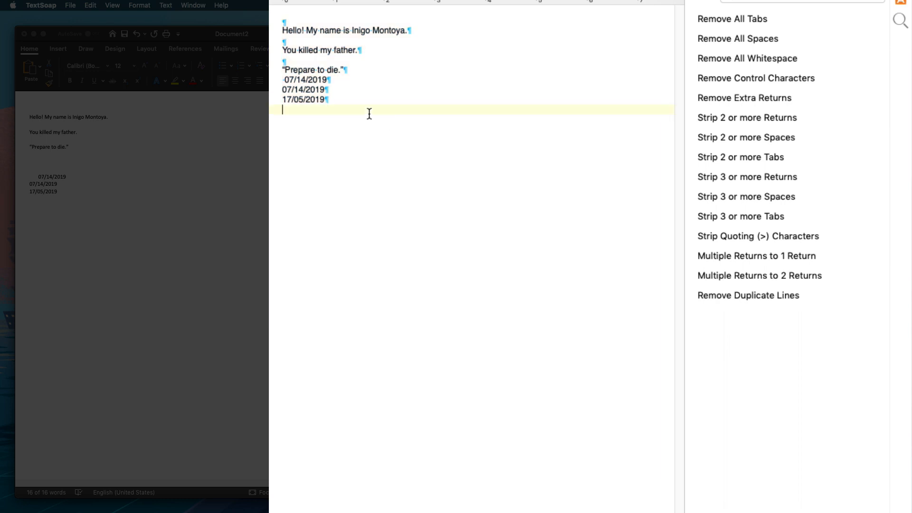
pyautogui.click(285, 80)
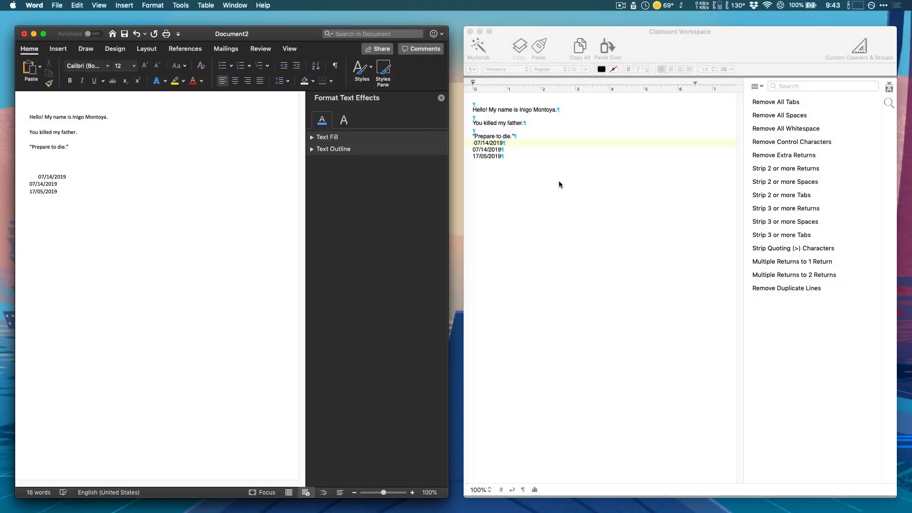
# - Copy the whole Word document, replace all the TextSoap workspace text with it, and place the cursor on the blank line below the quote
pyautogui.click(559, 181)
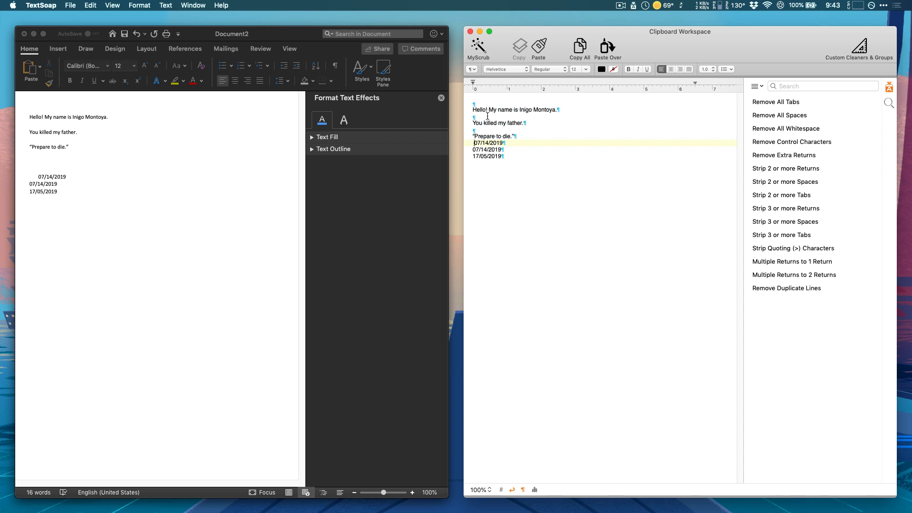
pyautogui.click(227, 228)
pyautogui.press('cmd+a')
pyautogui.press('cmd+c')
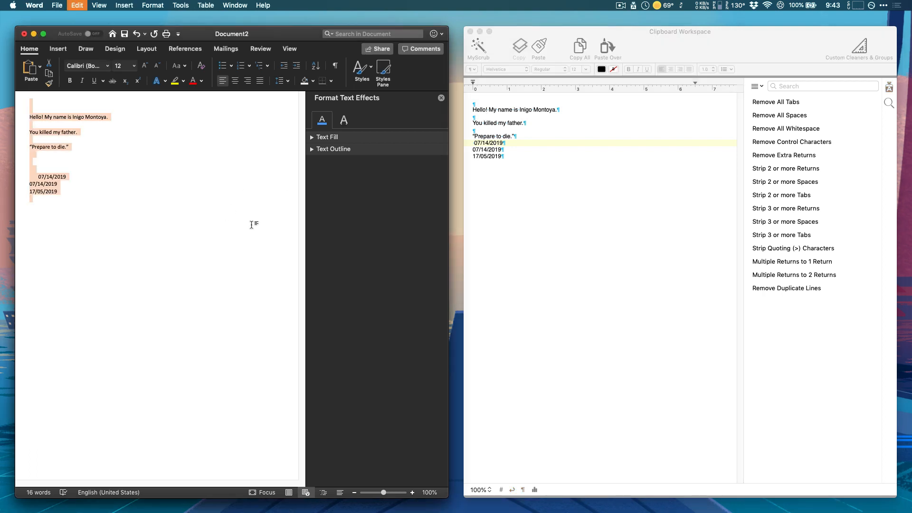
pyautogui.click(601, 202)
pyautogui.press('cmd+a')
pyautogui.press('cmd+v')
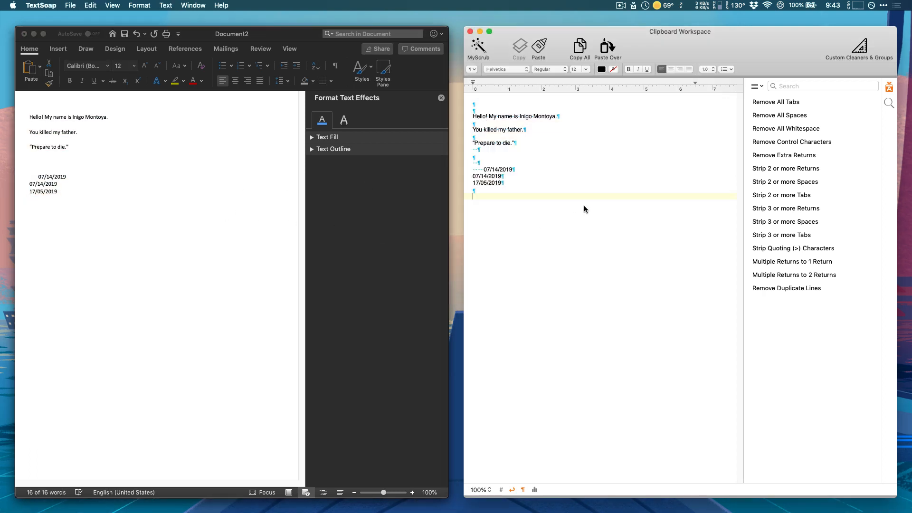
pyautogui.click(490, 156)
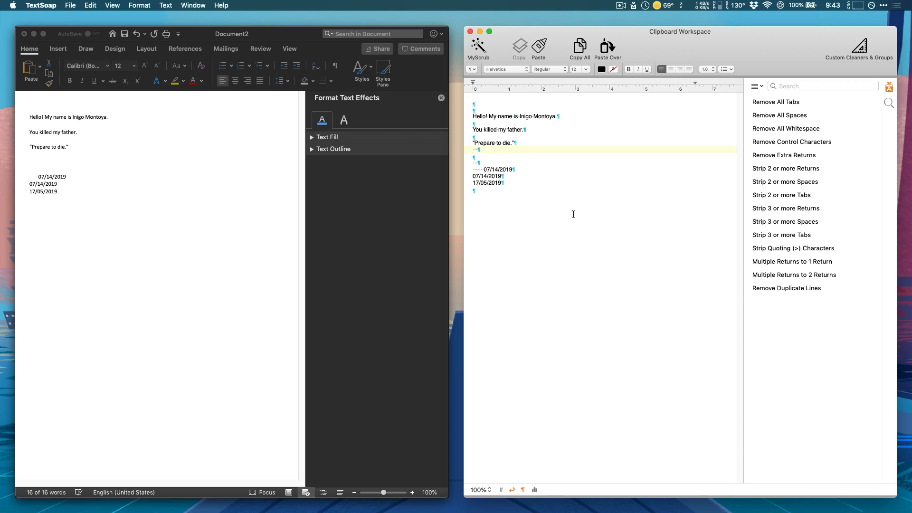
# - Open Batch File Cleaning, look through the cleaners it offers for processing files, and close it without choosing one
pyautogui.click(71, 5)
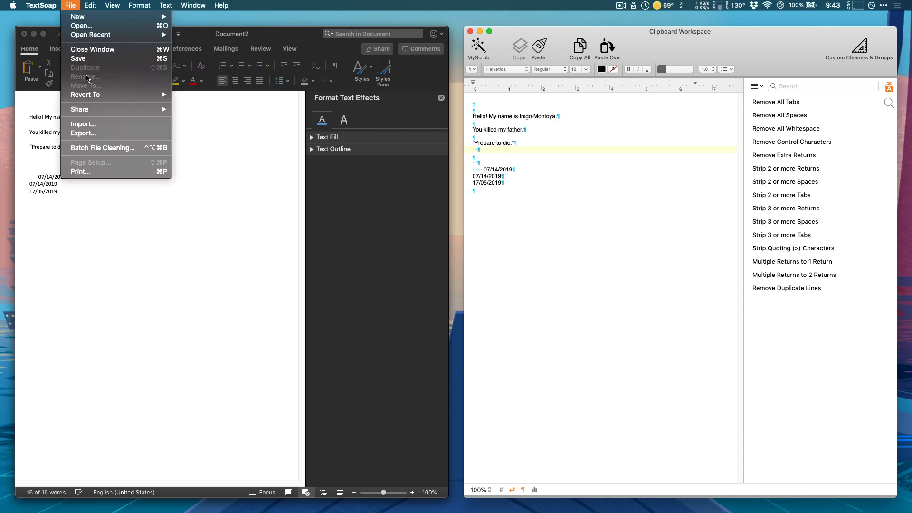
pyautogui.click(97, 150)
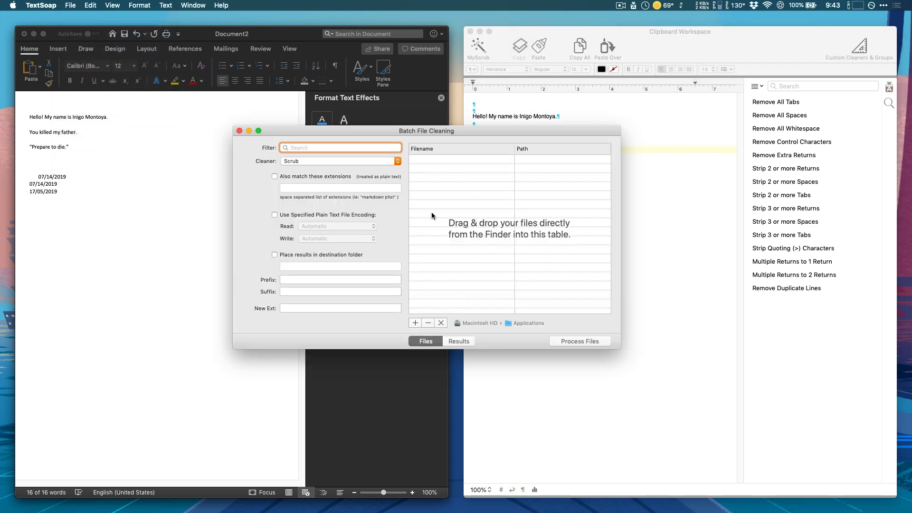
pyautogui.click(294, 162)
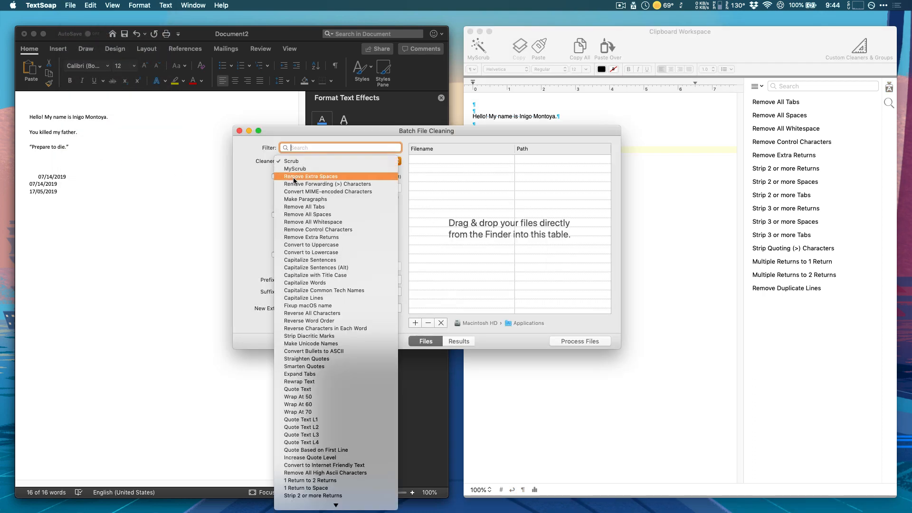
pyautogui.click(234, 179)
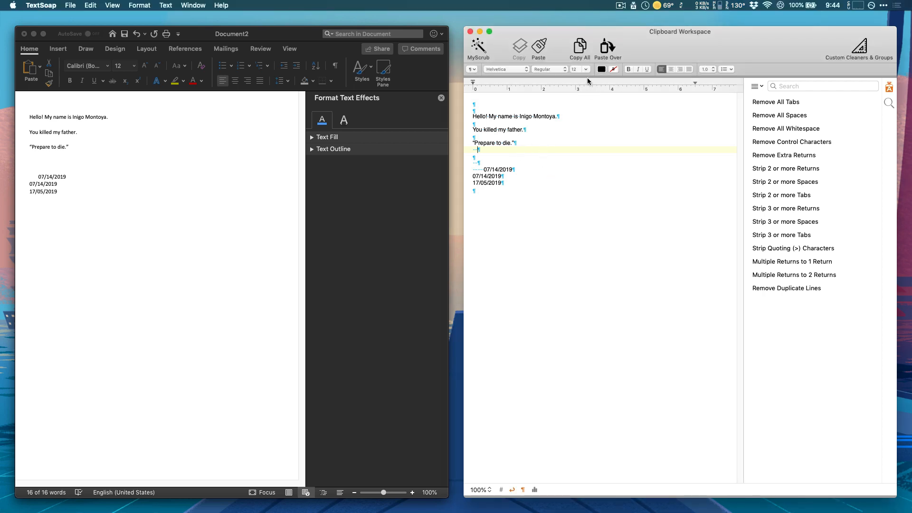
# - Switch the system-wide TextSoap menu's cleaner group to Standard and look over the cleaners in that group
pyautogui.click(634, 6)
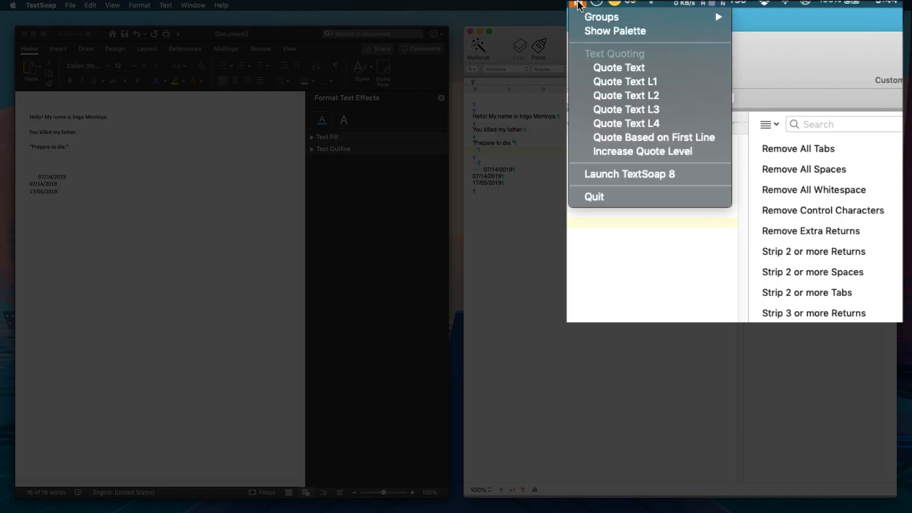
pyautogui.moveTo(620, 20)
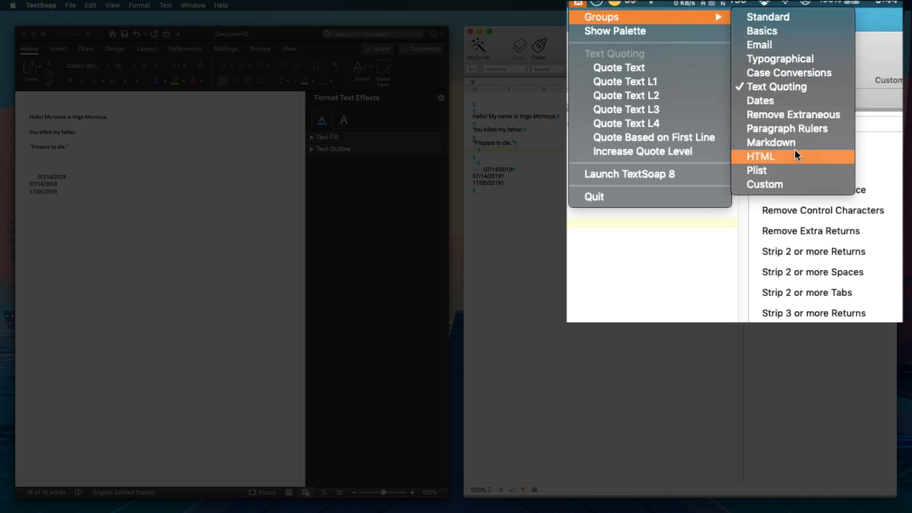
pyautogui.click(797, 17)
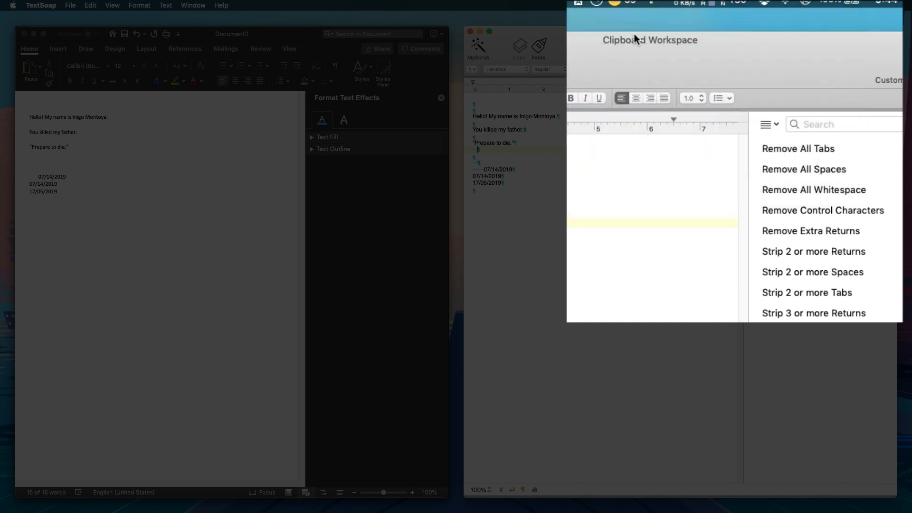
pyautogui.click(633, 5)
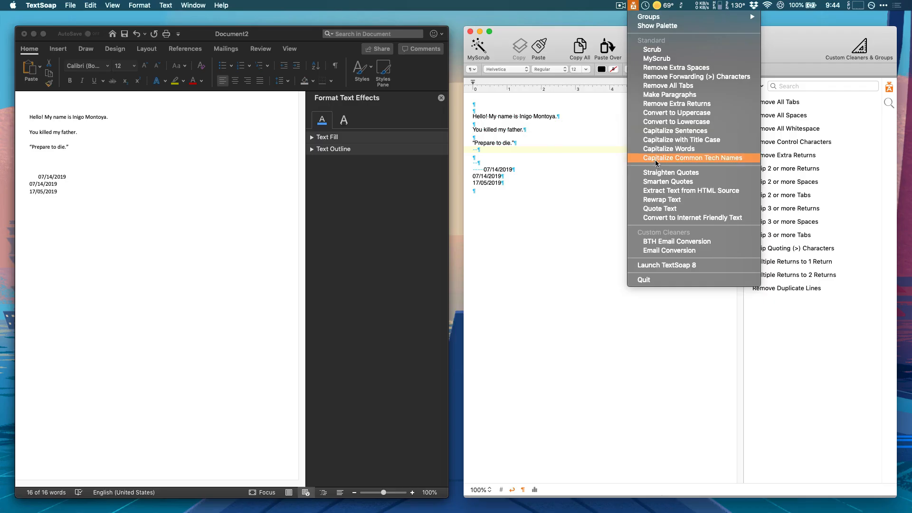
pyautogui.click(562, 208)
# - Switch to Word and apply TextSoap's Convert to Uppercase cleaner to the whole document text
pyautogui.click(173, 193)
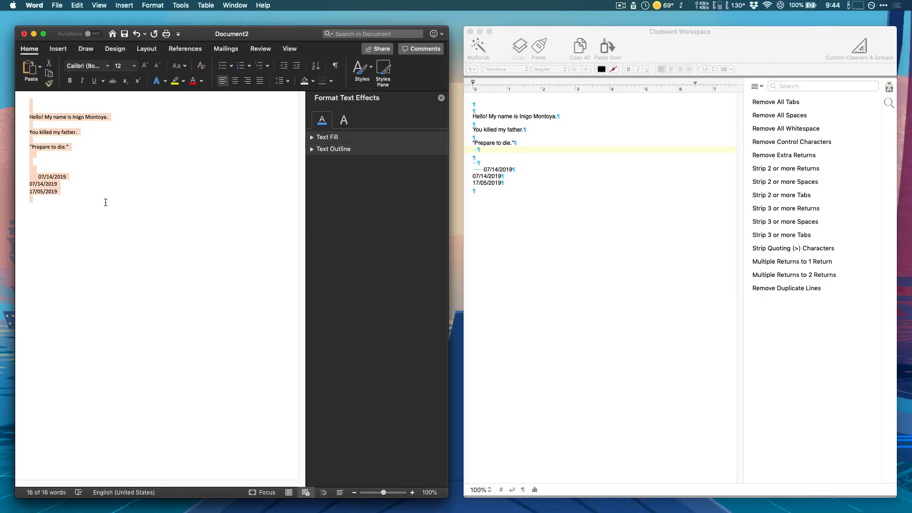
pyautogui.moveTo(91, 194); pyautogui.dragTo(21, 112)
pyautogui.click(634, 5)
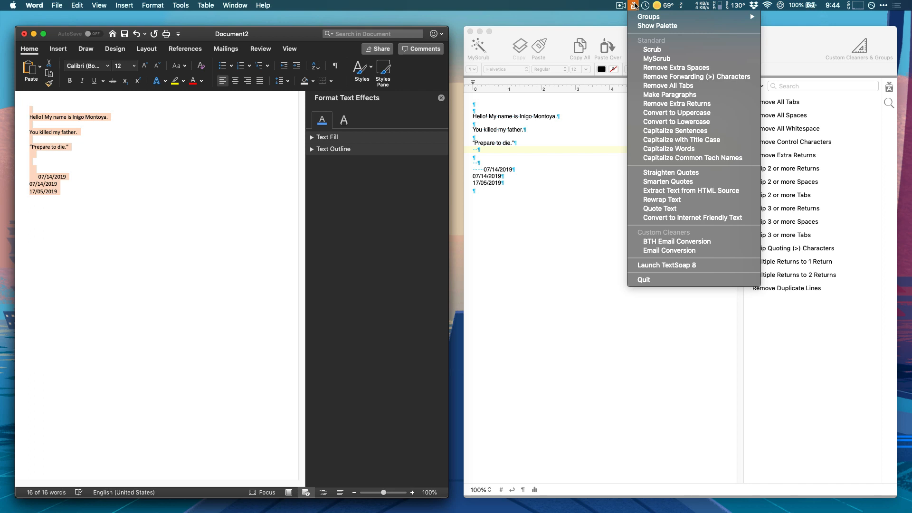
pyautogui.click(671, 112)
pyautogui.click(97, 147)
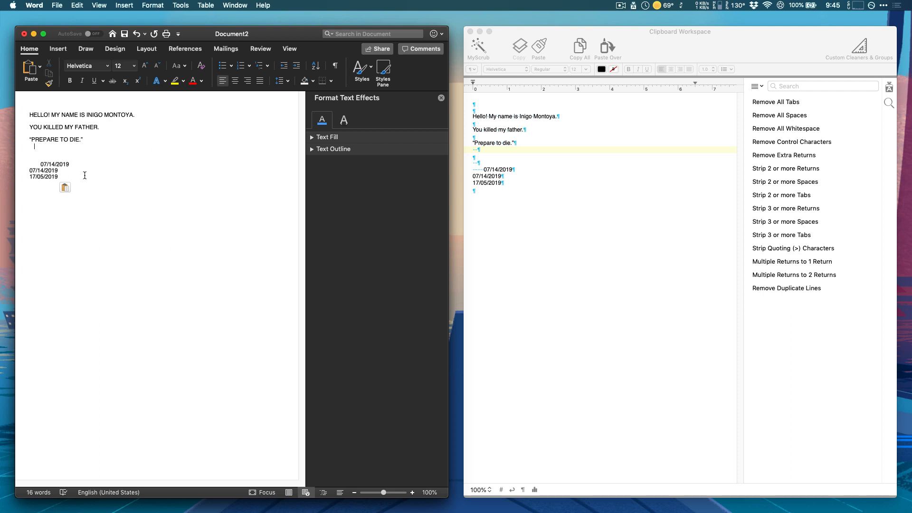
pyautogui.moveTo(84, 173); pyautogui.dragTo(41, 99)
# - Return to TextSoap and examine the TextSoap Menu preferences covering menu style, the global palette and action shortcuts
pyautogui.click(634, 5)
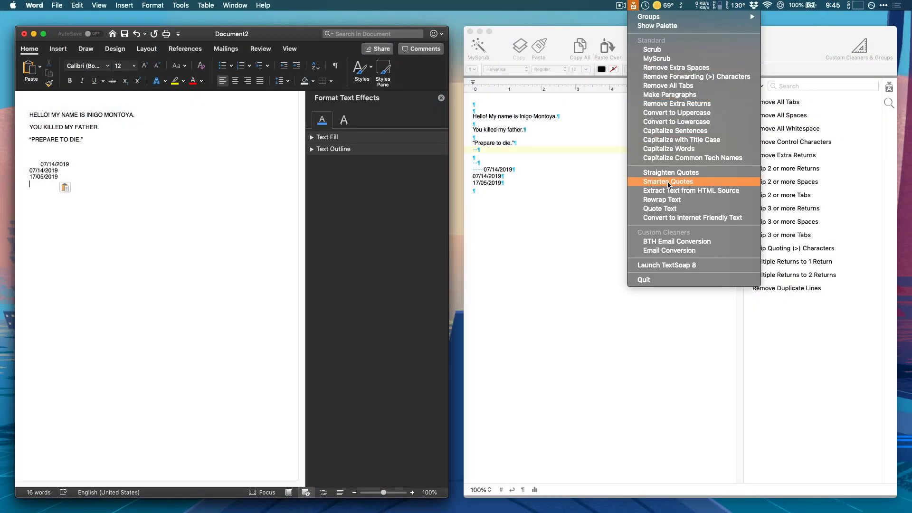
pyautogui.click(579, 280)
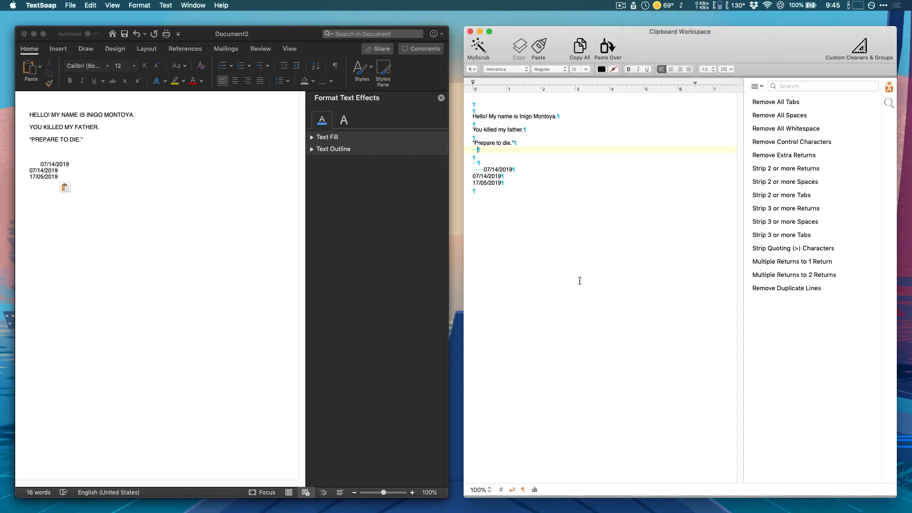
pyautogui.press('super+comma')
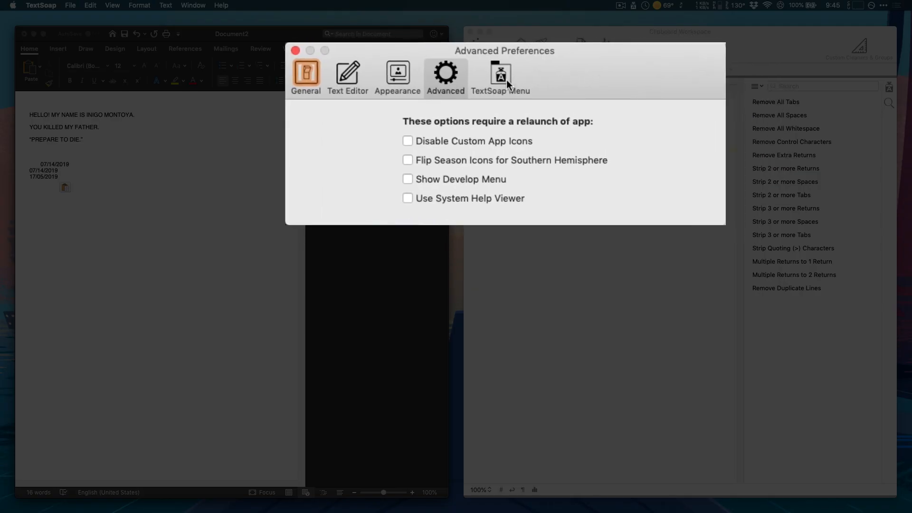
pyautogui.click(509, 78)
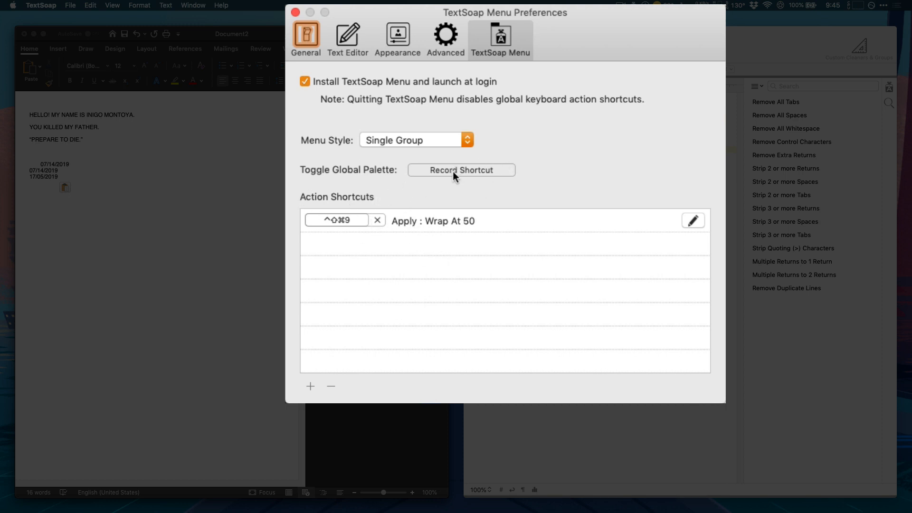
pyautogui.click(633, 5)
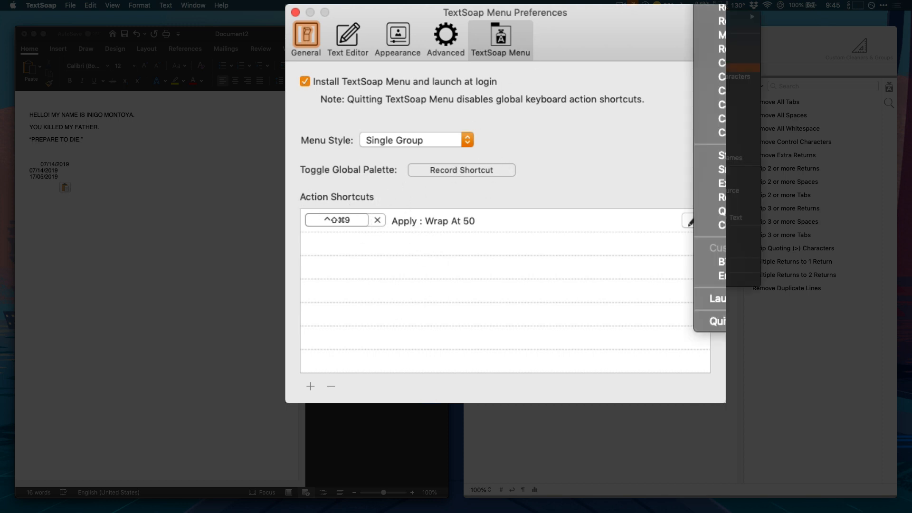
pyautogui.click(524, 305)
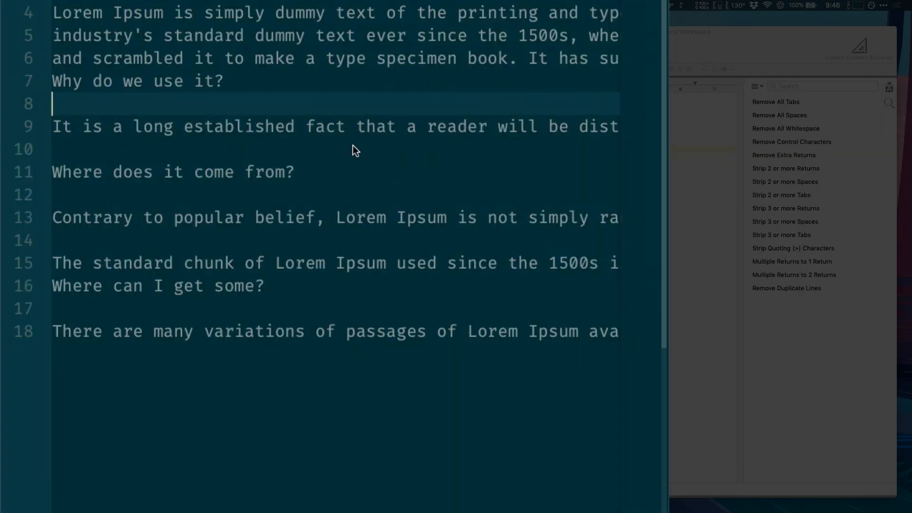
# - Apply the Wrap At 50 action shortcut to the whole Lorem Ipsum text in Sublime Text and check the wrapped lines
pyautogui.press('super+a')
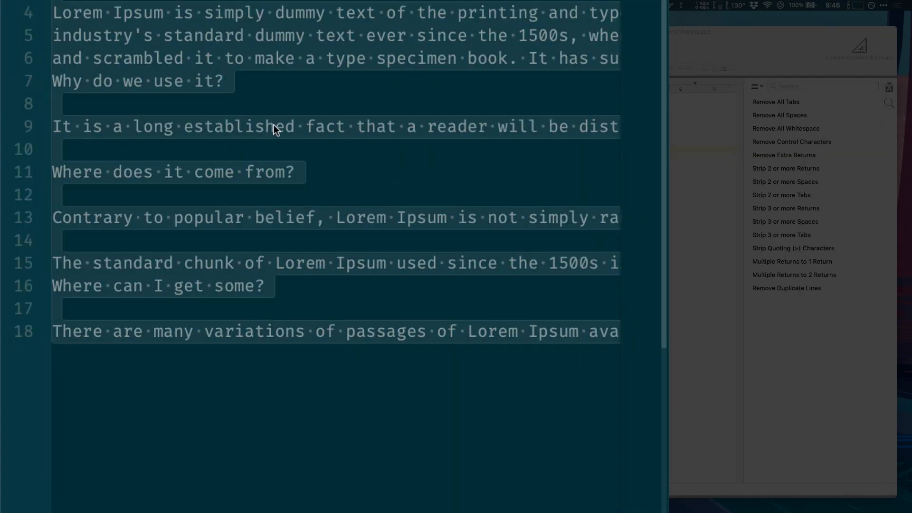
pyautogui.press('alt+super+q')
pyautogui.scroll(15, 351, 138)
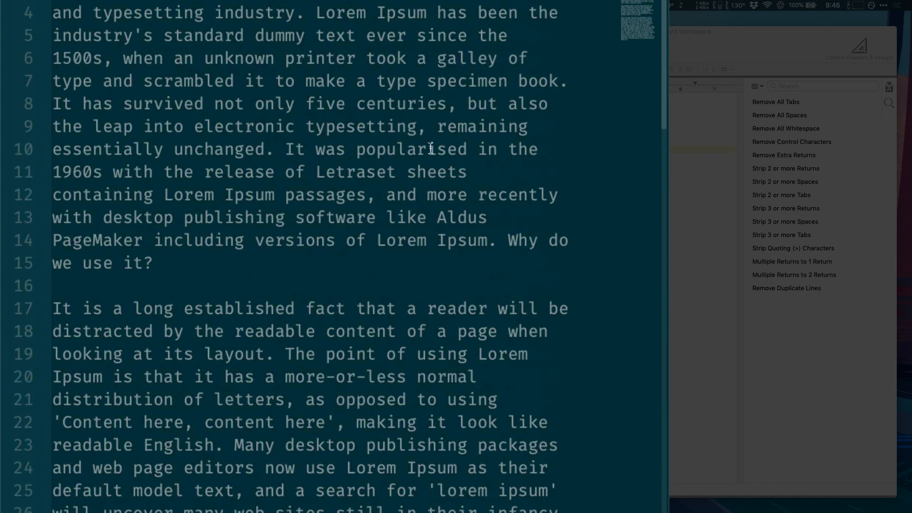
pyautogui.scroll(-15, 364, 260)
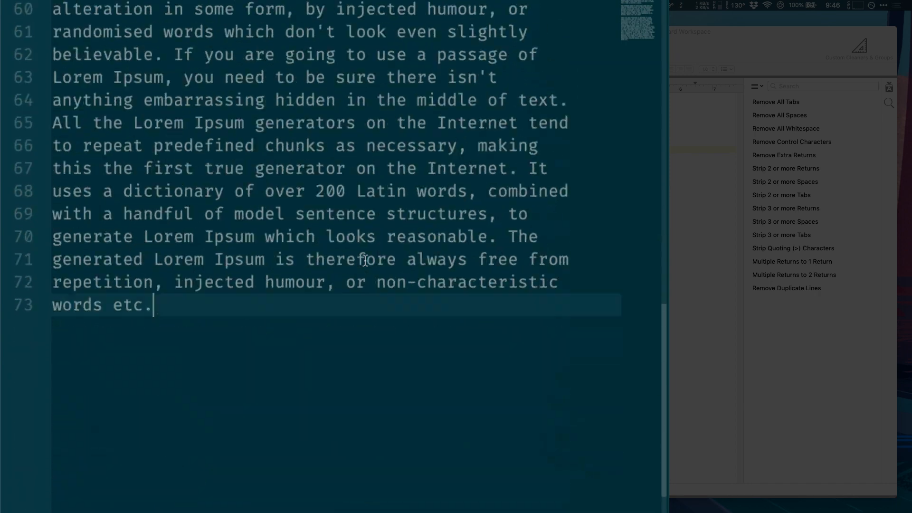
pyautogui.scroll(15, 365, 261)
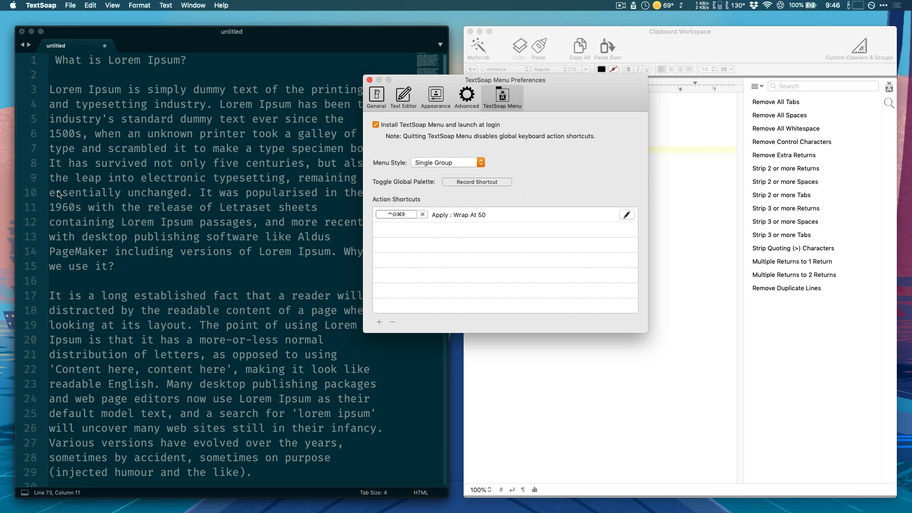
pyautogui.click(128, 228)
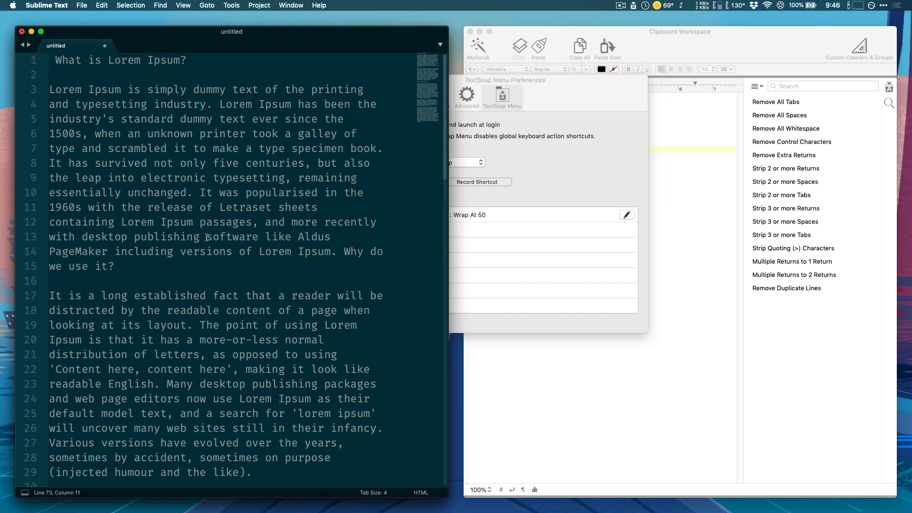
pyautogui.click(590, 248)
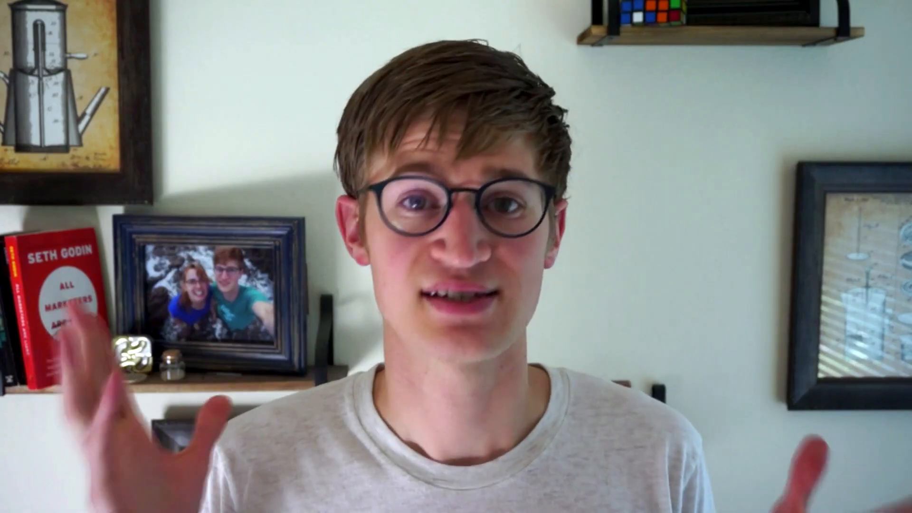